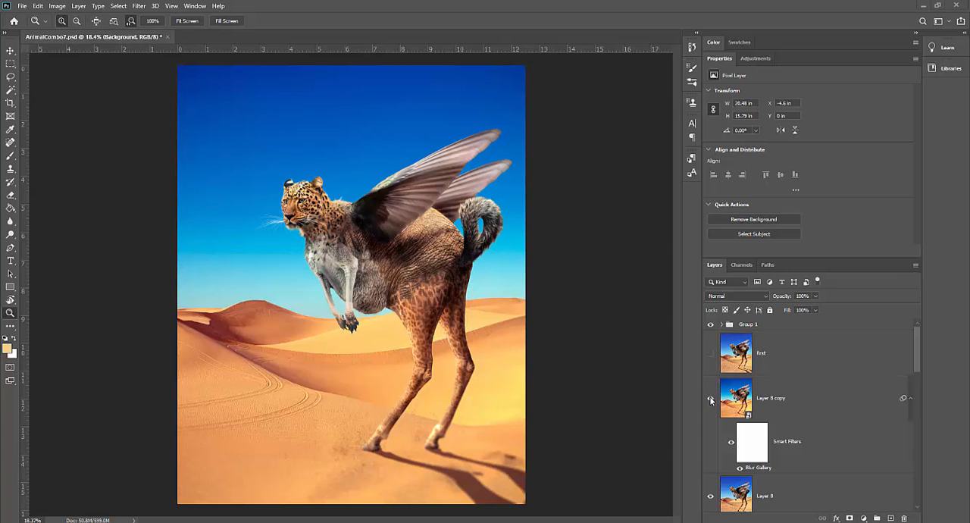
Compare the image with and without the layer named "first", leaving that layer hidden.
left_click(711, 355)
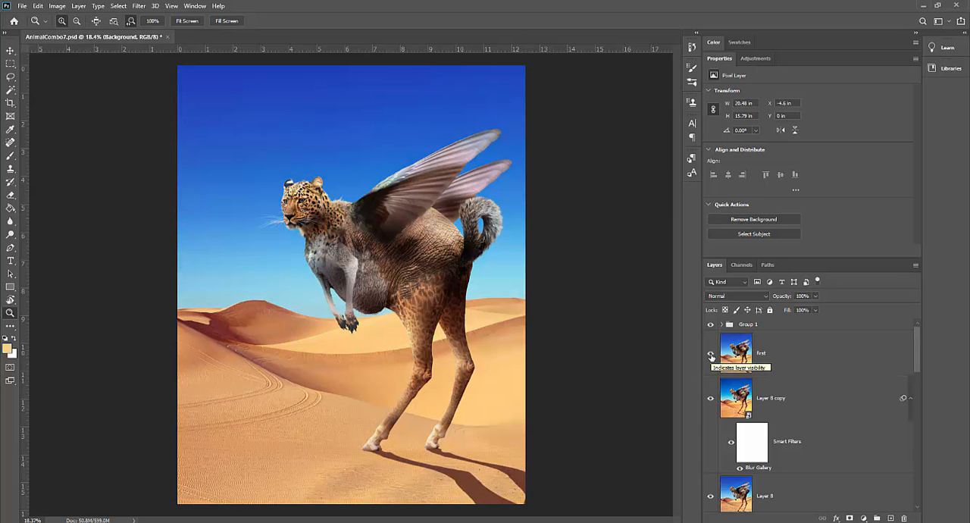
left_click(711, 355)
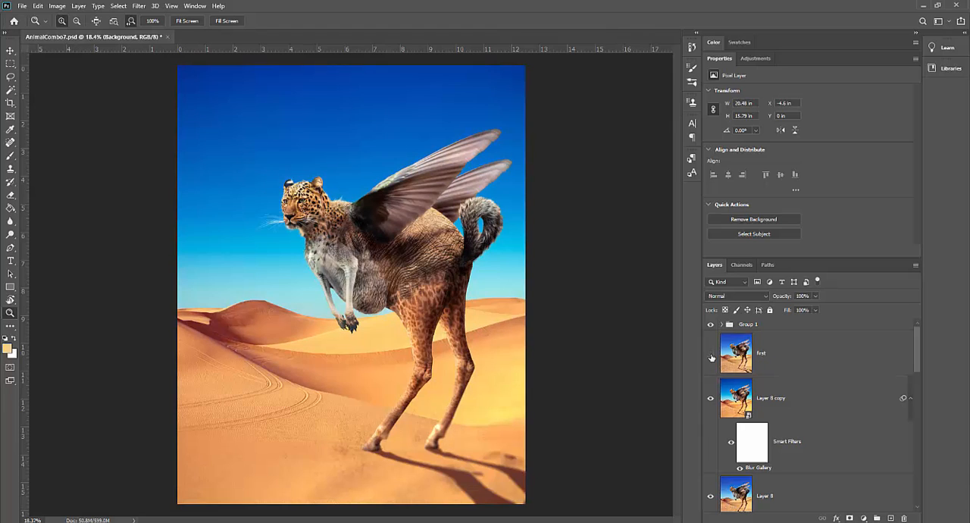
left_click(711, 355)
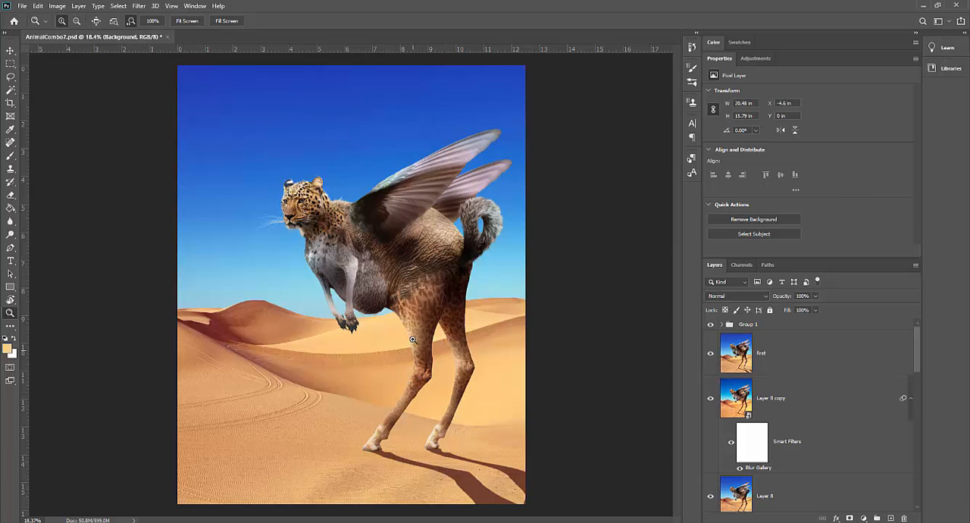
left_click(712, 355)
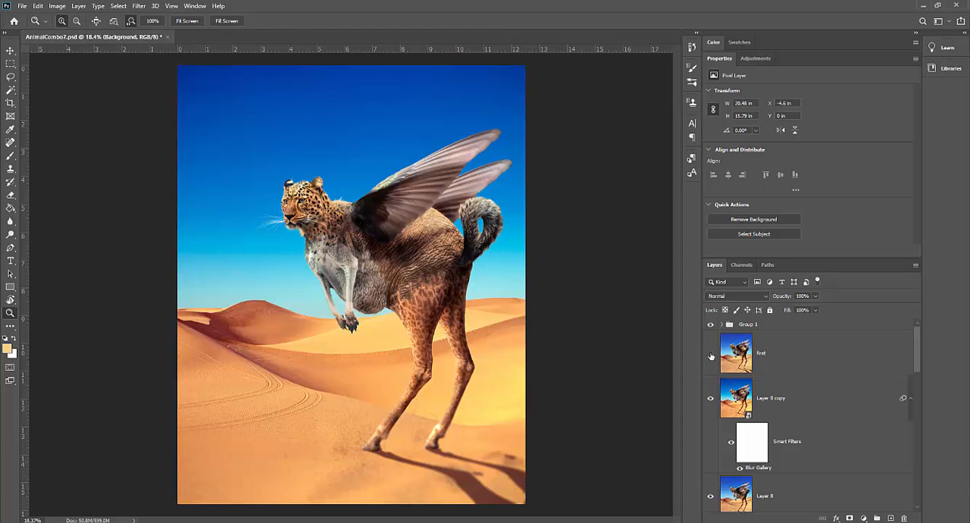
Compare the image with and without the Layer 8 copy smart object, leaving that layer hidden.
scroll(711, 367, "down", 2)
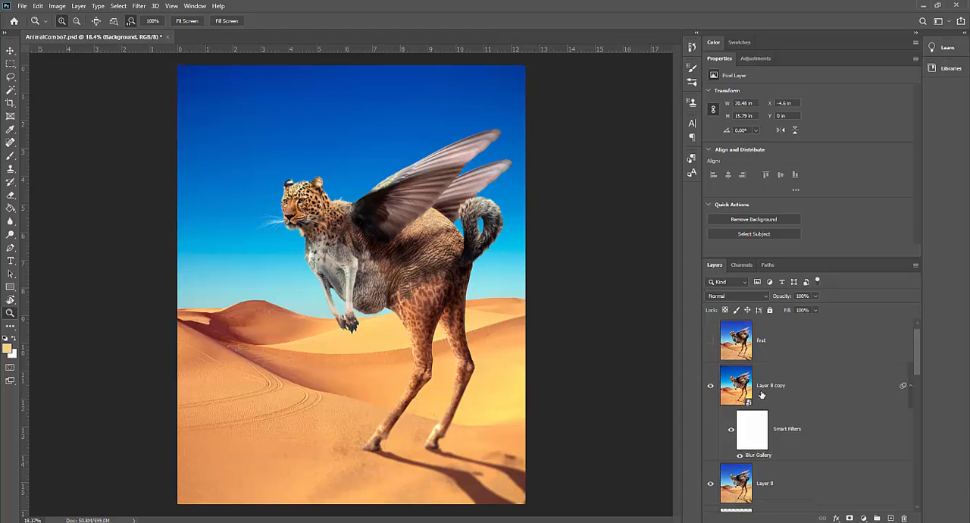
left_click(710, 375)
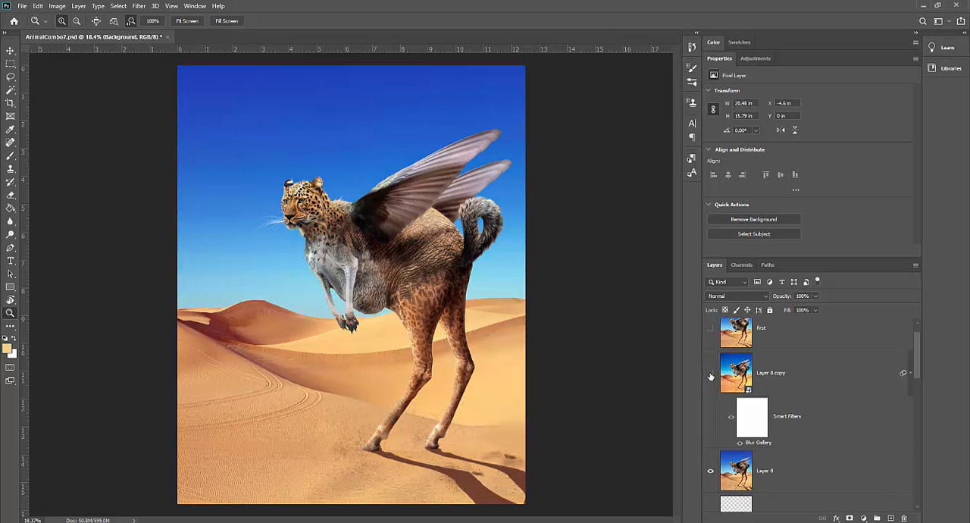
left_click(711, 375)
left_click(710, 375)
left_click(711, 375)
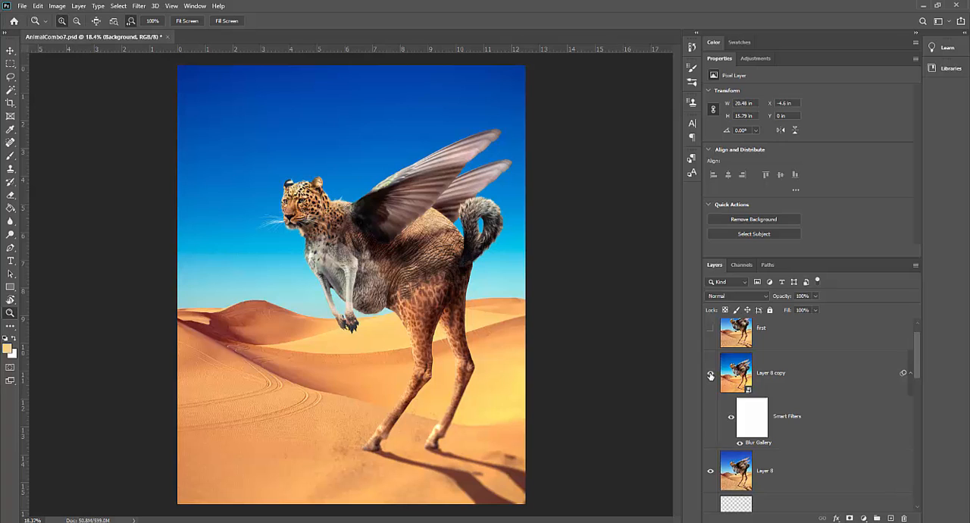
left_click(711, 374)
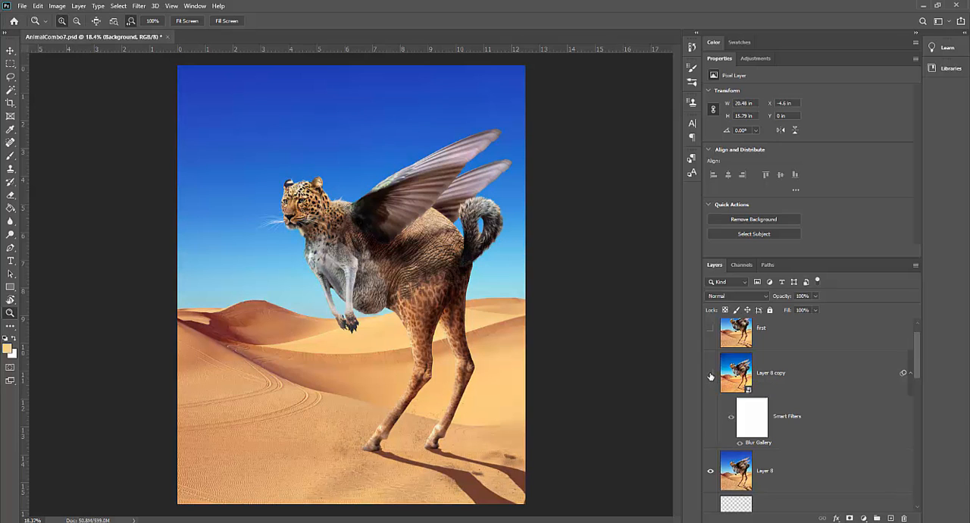
left_click(710, 375)
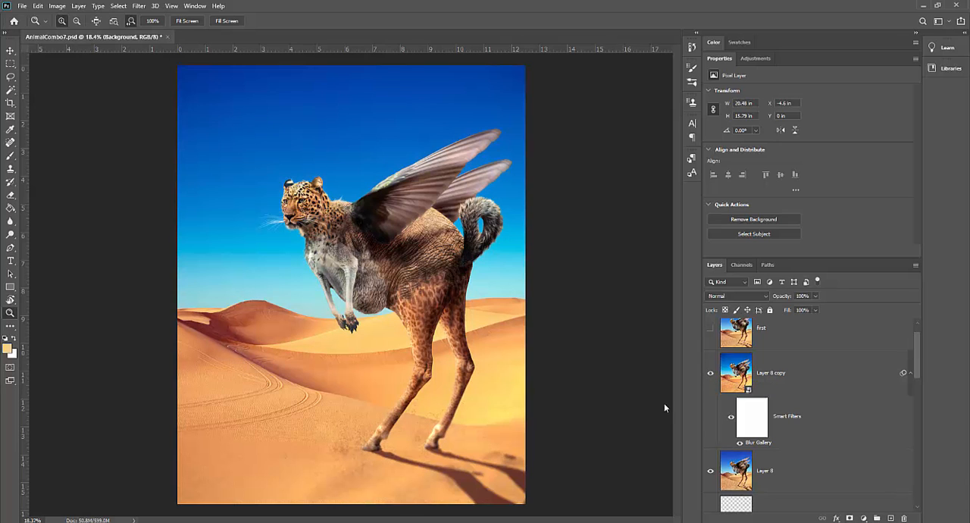
left_click(710, 374)
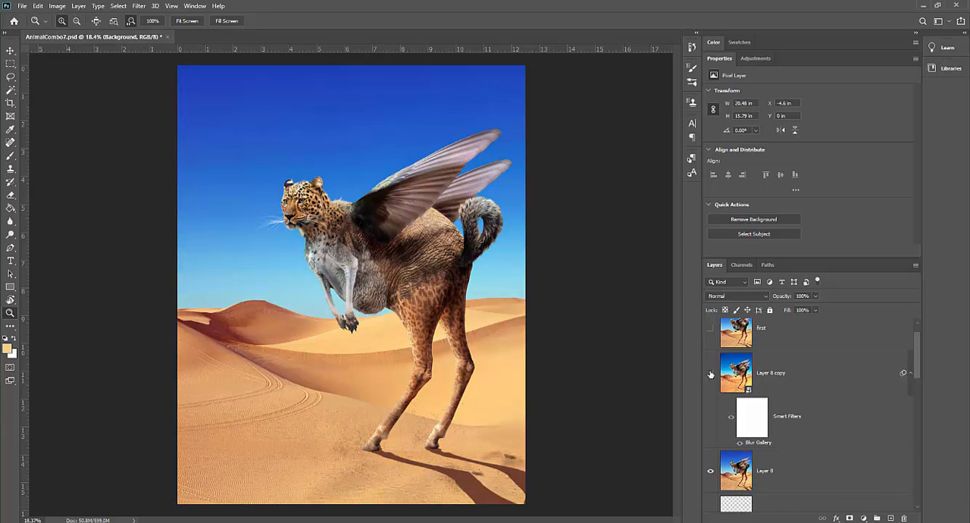
Duplicate Layer 8, keeping the default name for the copy.
left_click(815, 468)
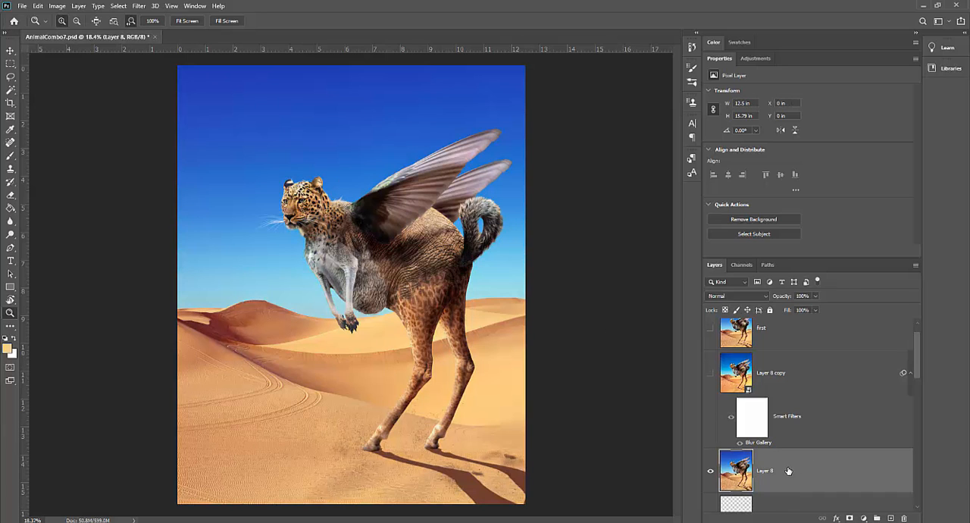
scroll(787, 472, "down", 1)
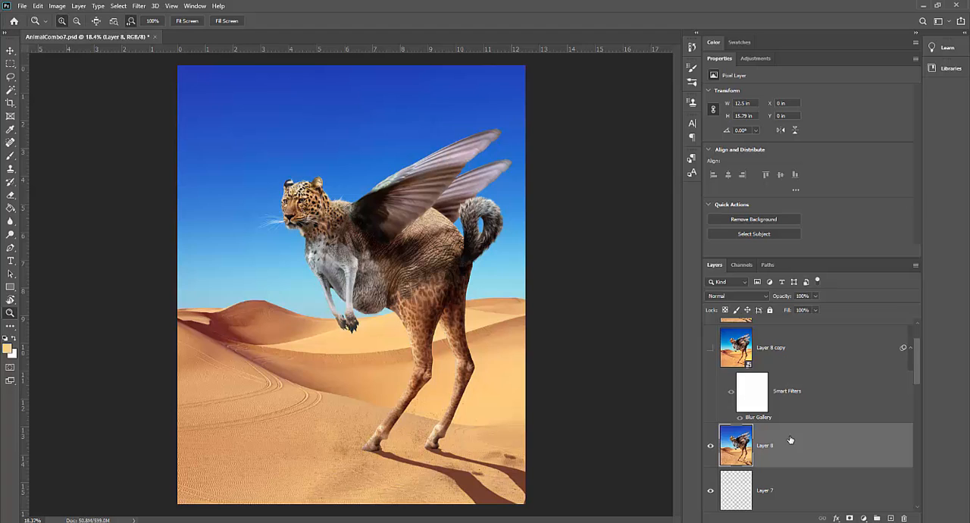
right_click(792, 439)
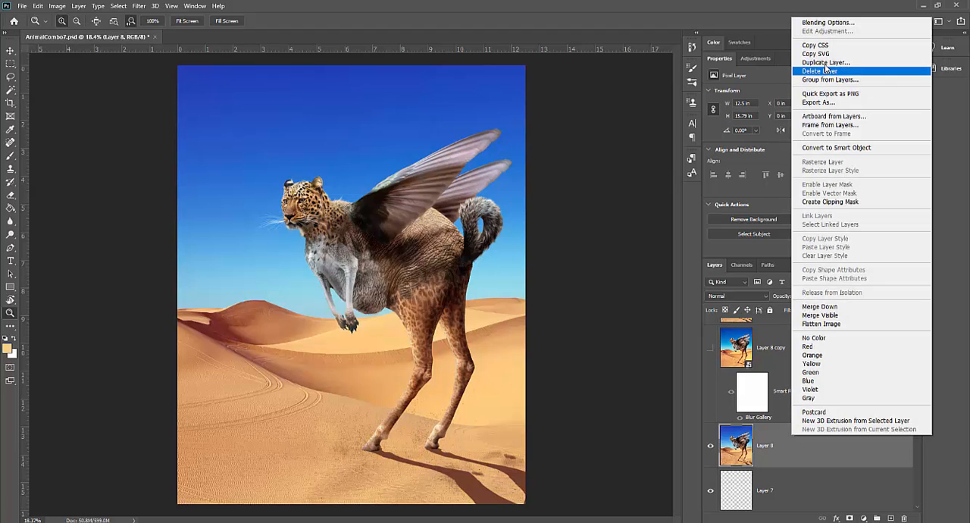
left_click(825, 62)
left_click(330, 83)
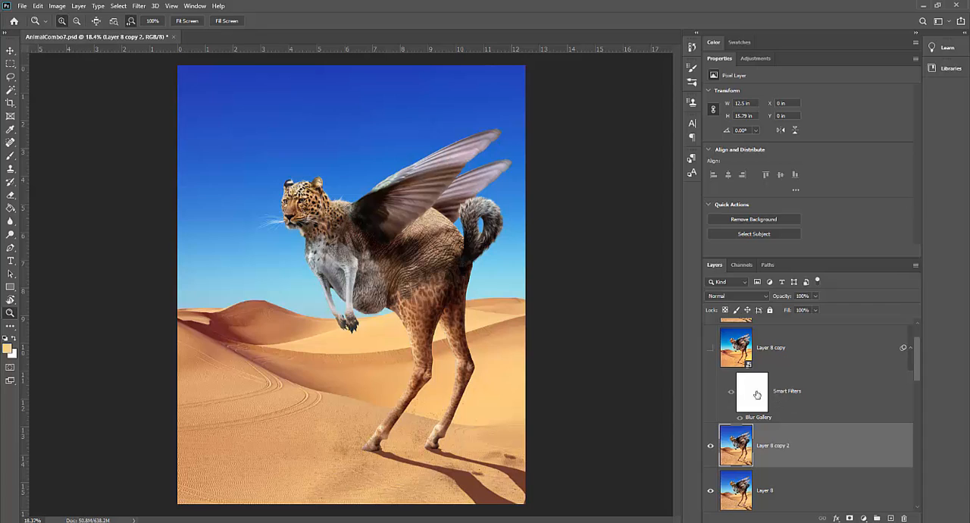
Open the Camera Raw Filter on the duplicated layer and dismiss its welcome screen.
left_click(137, 6)
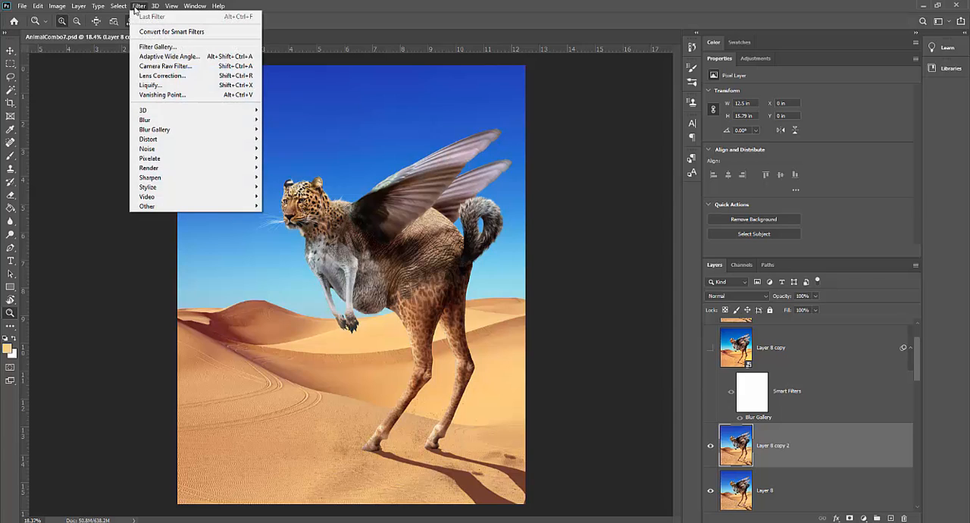
left_click(189, 68)
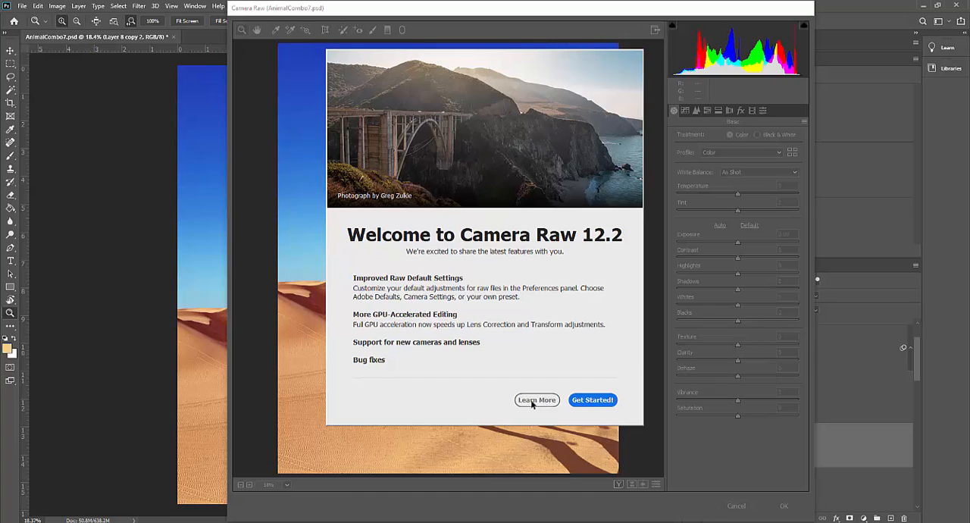
left_click(592, 402)
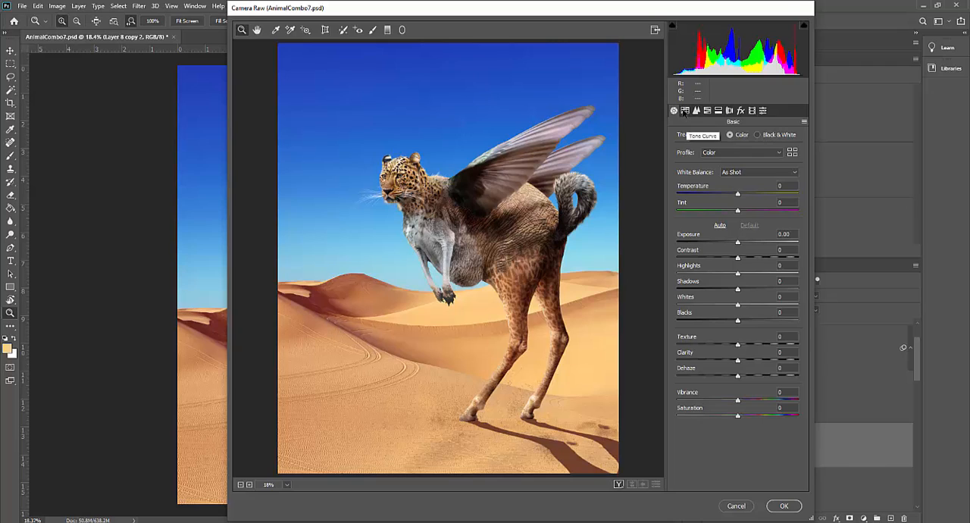
left_click(684, 111)
left_click(697, 112)
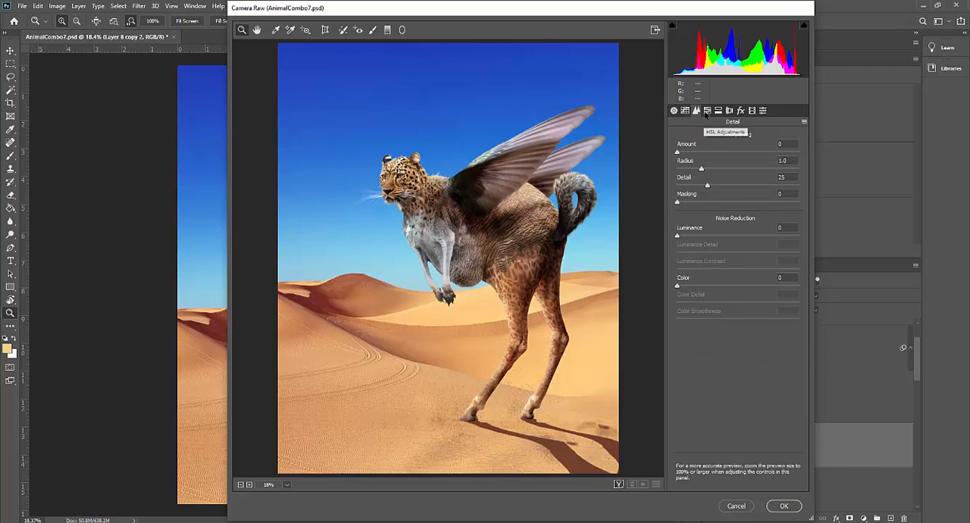
left_click(708, 111)
left_click(718, 112)
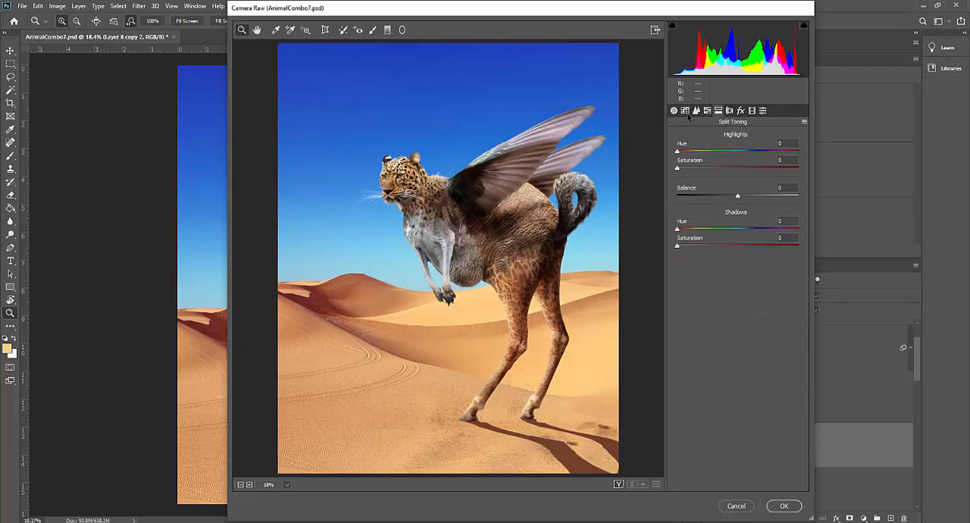
left_click(674, 110)
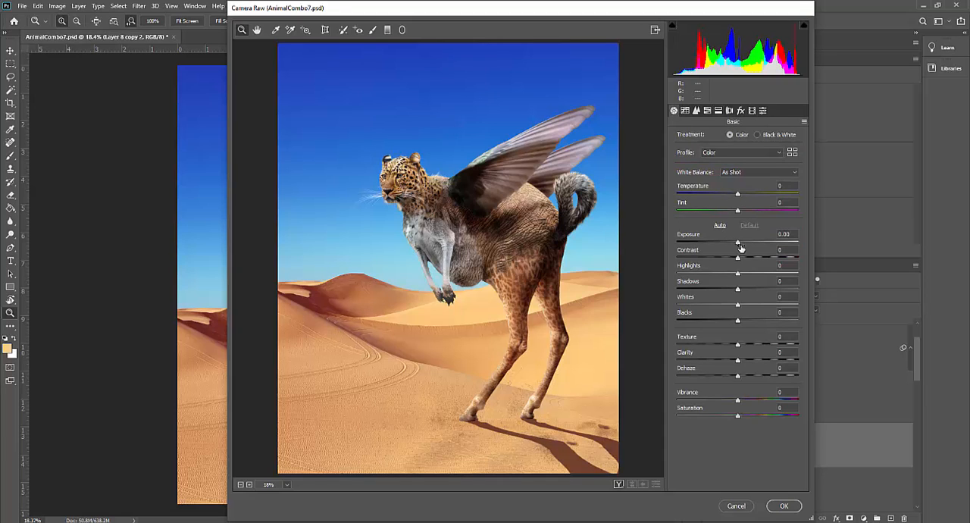
Set the basic adjustments to Exposure +0.30, Contrast +10, Clarity +7 and Vibrance +5.
left_click_drag(738, 245, 741, 244)
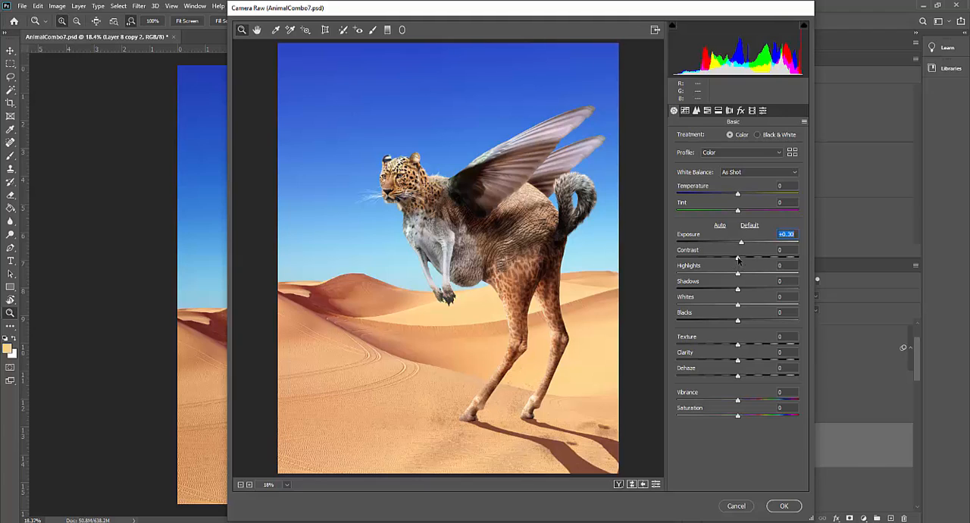
left_click_drag(738, 259, 745, 260)
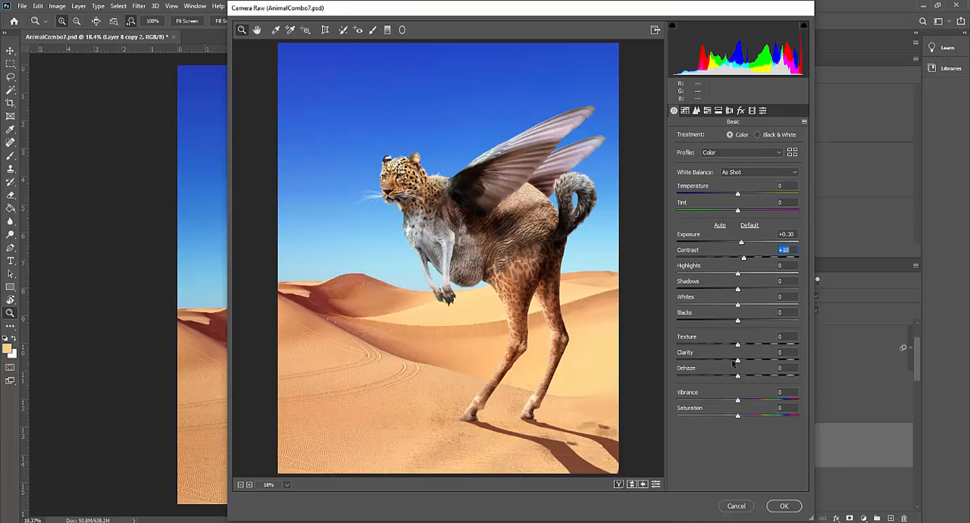
left_click_drag(740, 362, 744, 362)
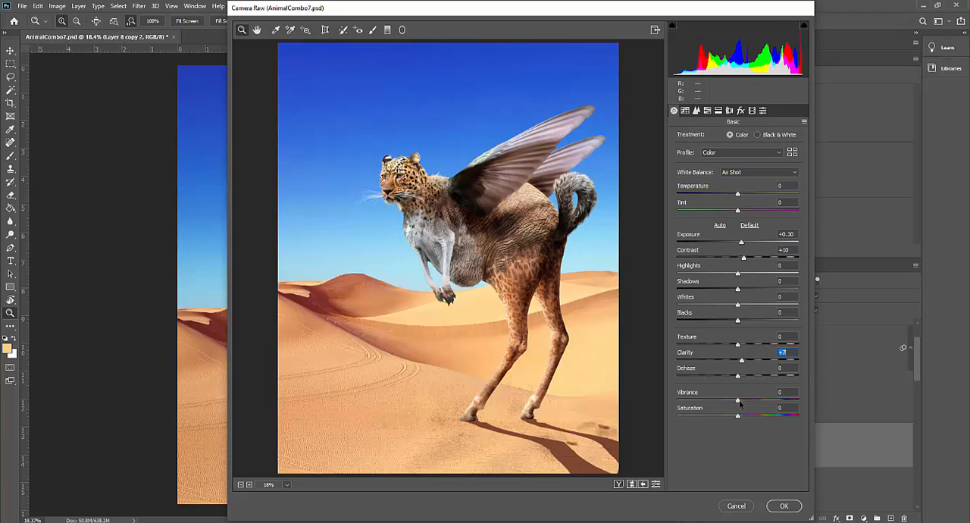
left_click_drag(740, 404, 745, 404)
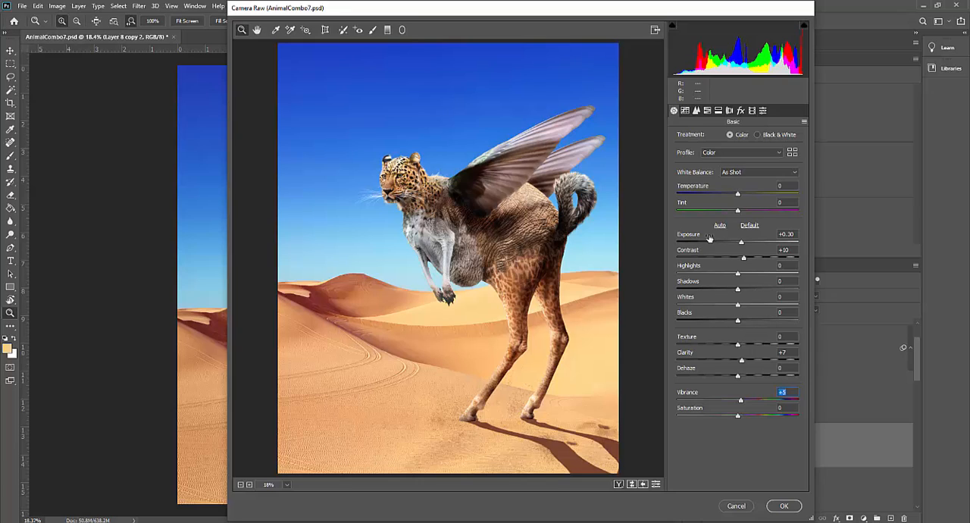
Raise the sharpening amount slightly in the Detail settings.
left_click(686, 112)
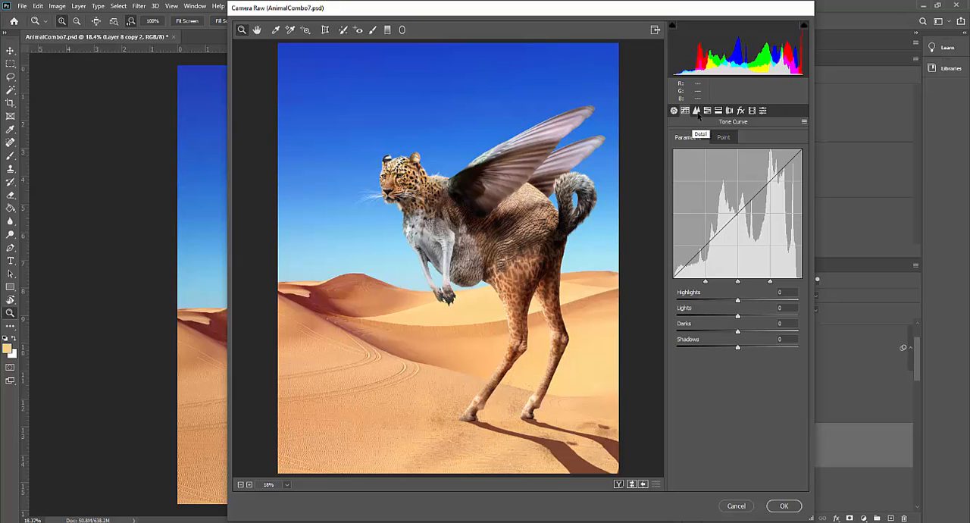
left_click(697, 112)
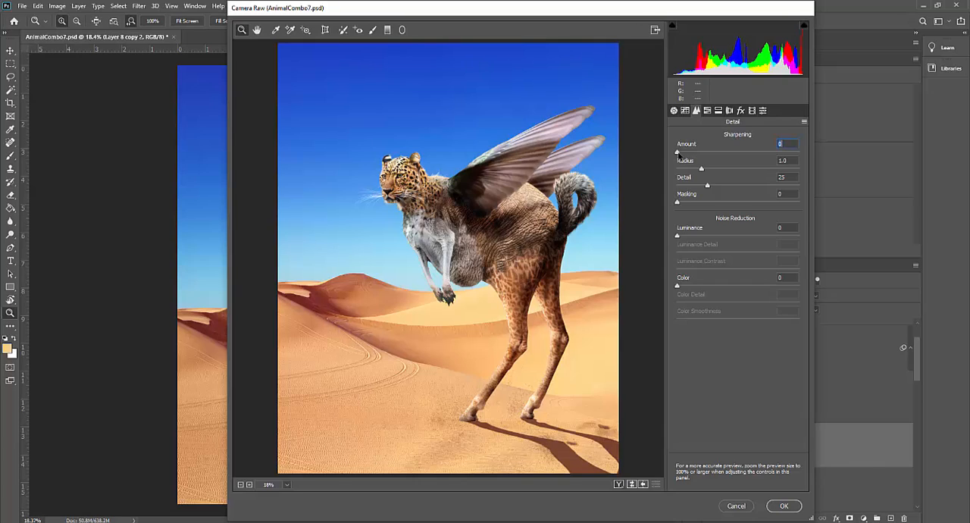
left_click_drag(679, 153, 680, 153)
Shift the hue of both the Aquas and the Blues to -8 in the HSL adjustments.
left_click(708, 112)
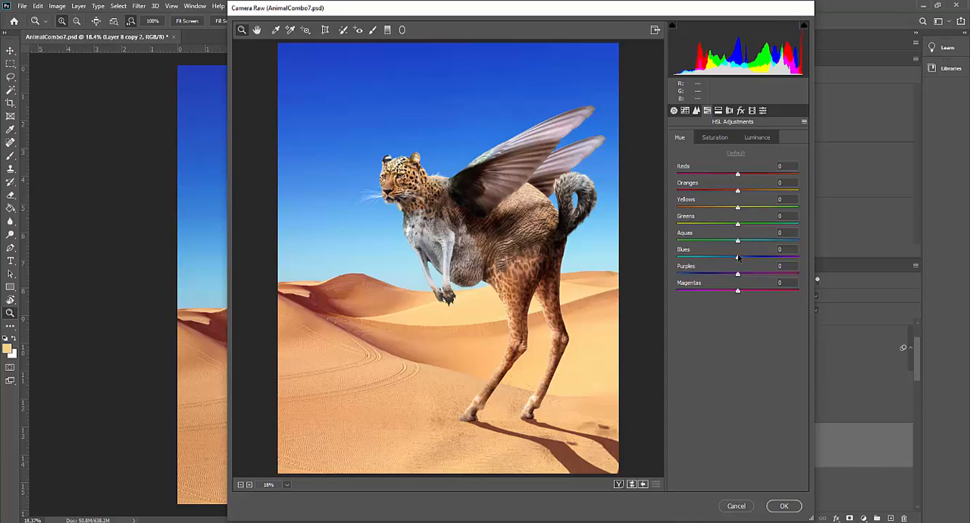
left_click_drag(737, 242, 733, 259)
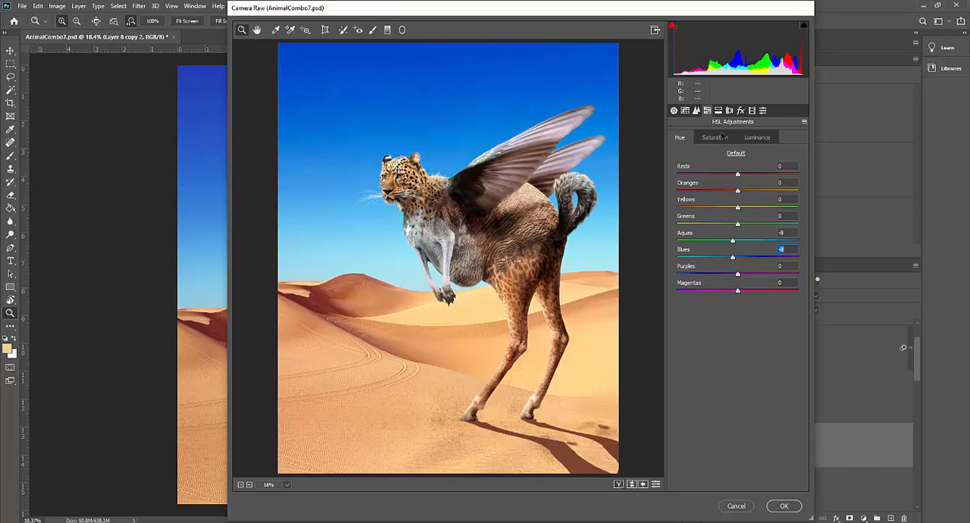
left_click(722, 140)
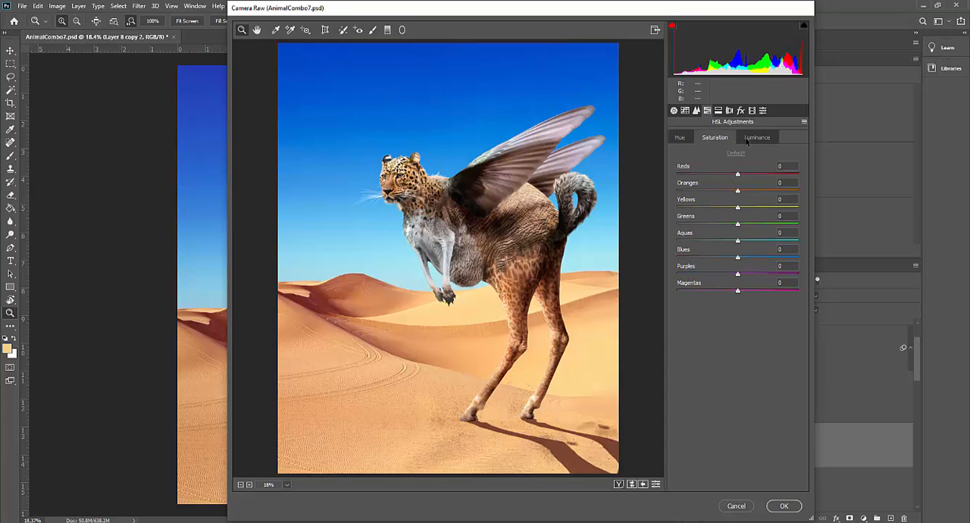
left_click(748, 139)
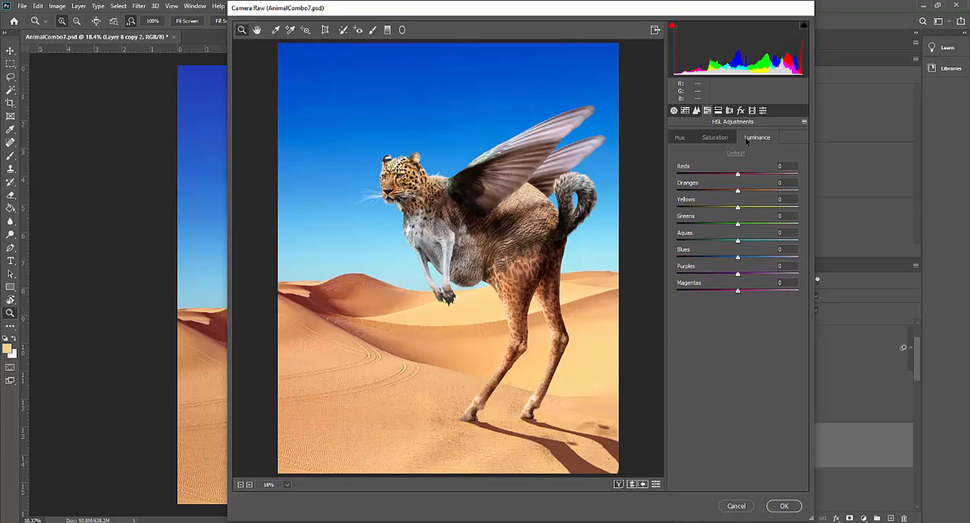
left_click(687, 140)
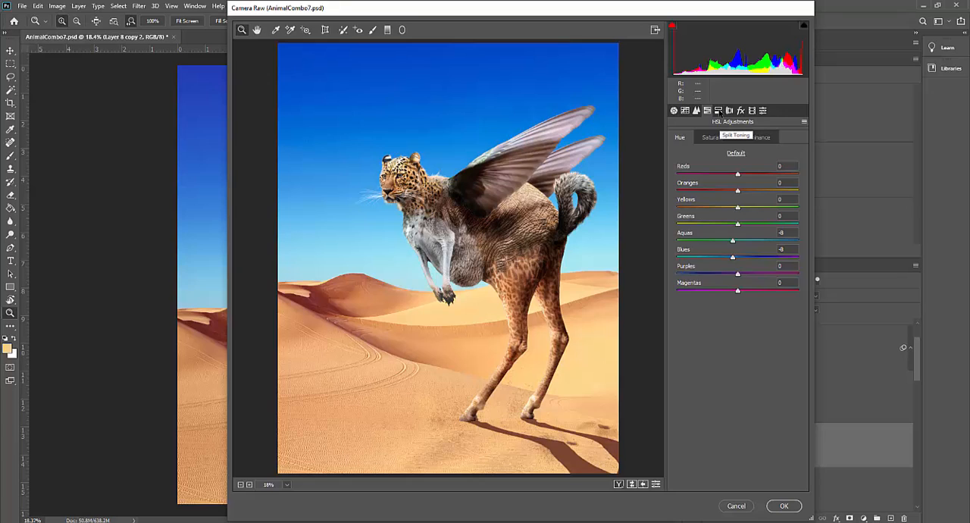
Apply split toning with shadows at hue 38 and saturation 8, and highlights at hue 111 and saturation 8.
left_click(718, 111)
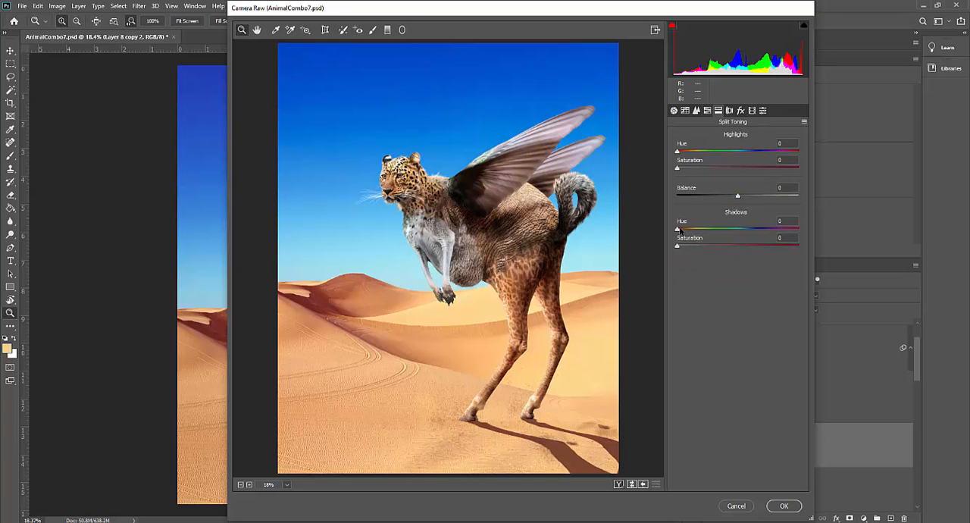
mouse_move(679, 229)
left_mouse_down()
mouse_move(694, 230)
mouse_move(688, 247)
mouse_move(690, 231)
left_mouse_up()
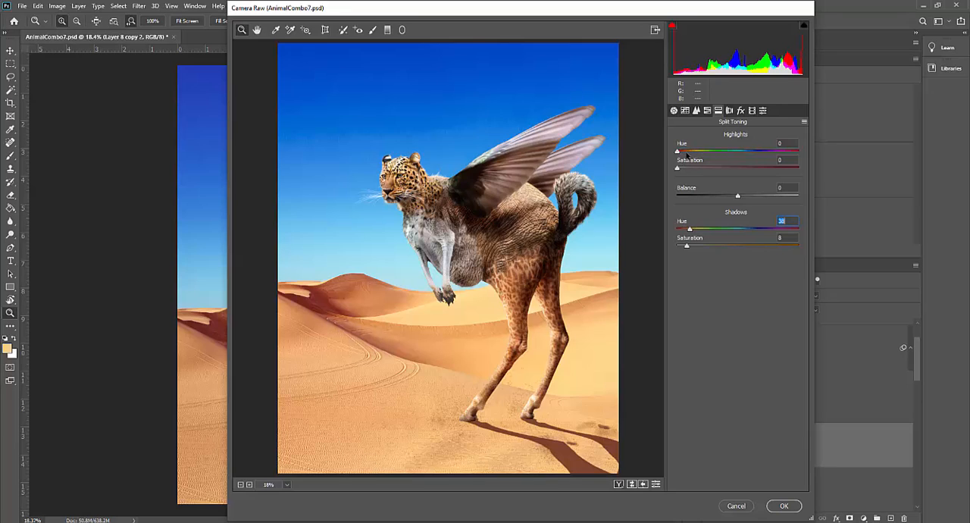
left_click_drag(679, 152, 690, 171)
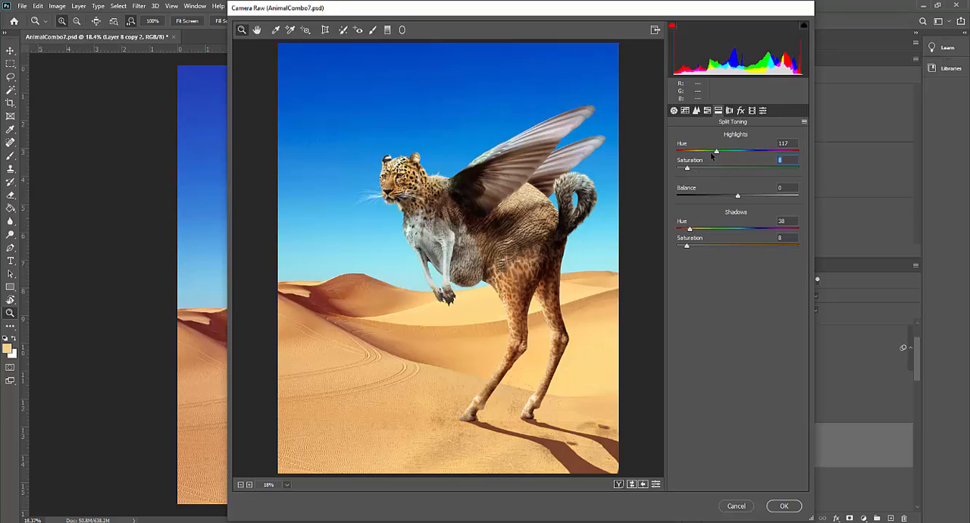
left_click_drag(717, 152, 713, 154)
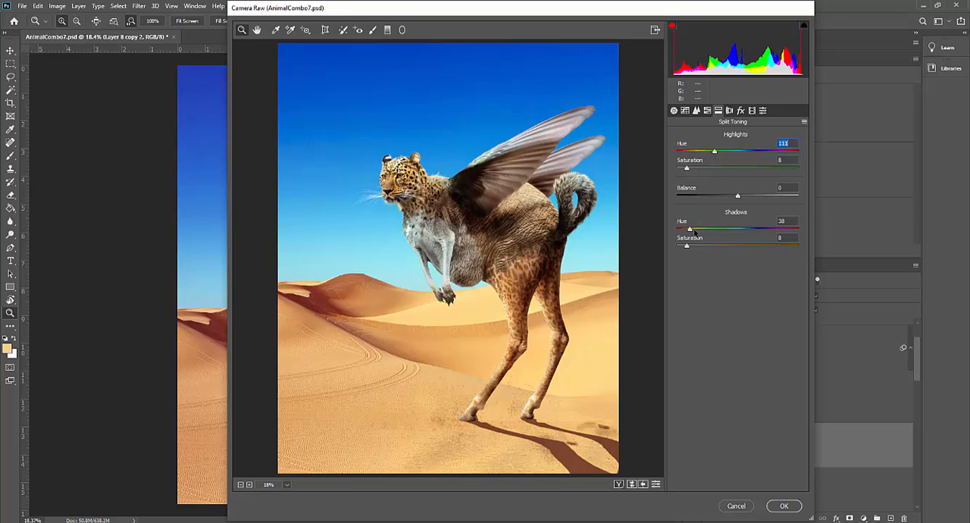
Shift the split toning shadows to a violet hue of about 270 and raise their saturation slightly.
left_click_drag(691, 230, 770, 229)
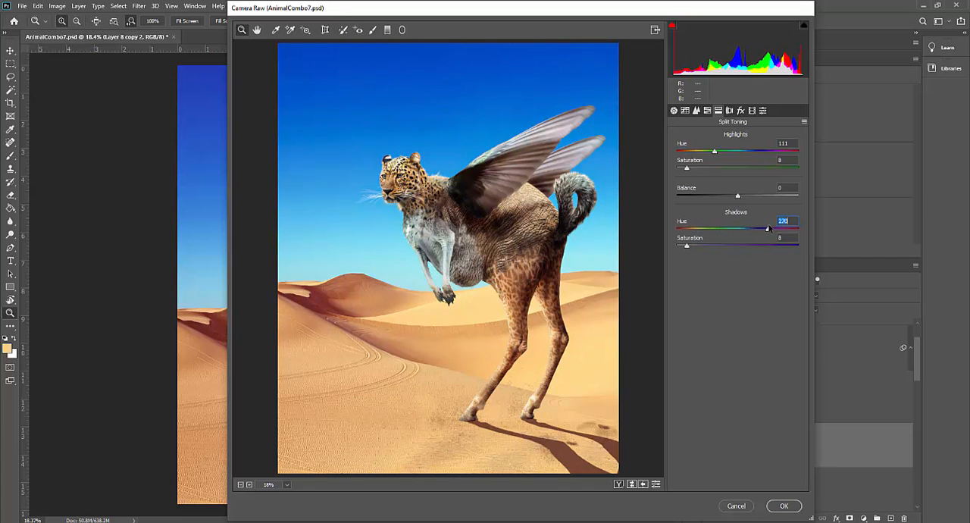
left_click_drag(780, 229, 769, 237)
left_click_drag(691, 248, 694, 248)
Try a lens distortion of +4, reset it to 0, and set the lens vignetting amount to -23.
left_click(730, 110)
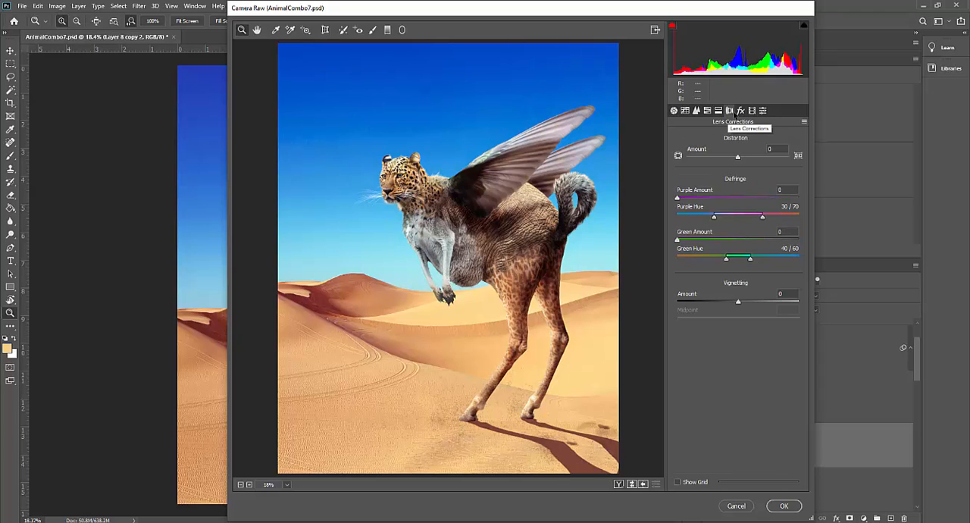
mouse_move(739, 157)
left_mouse_down()
mouse_move(751, 159)
mouse_move(741, 159)
left_mouse_up()
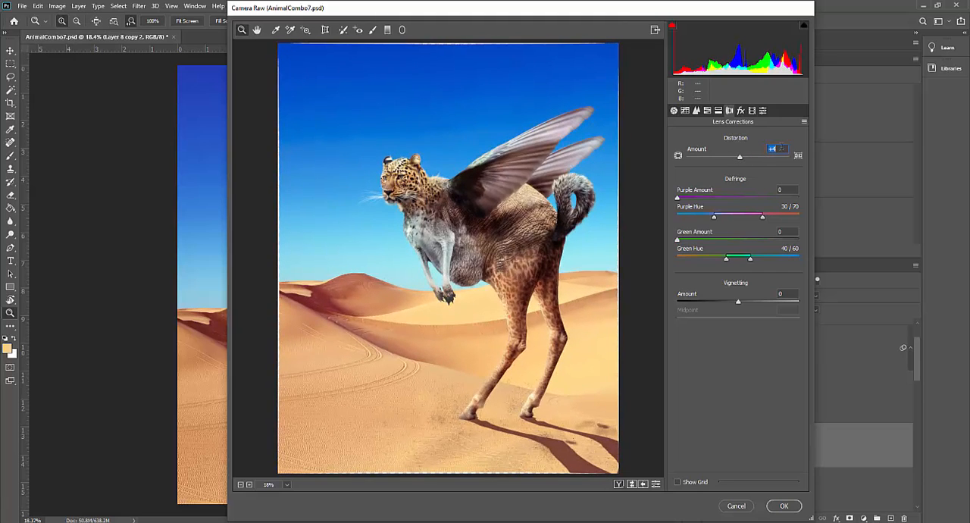
type("0")
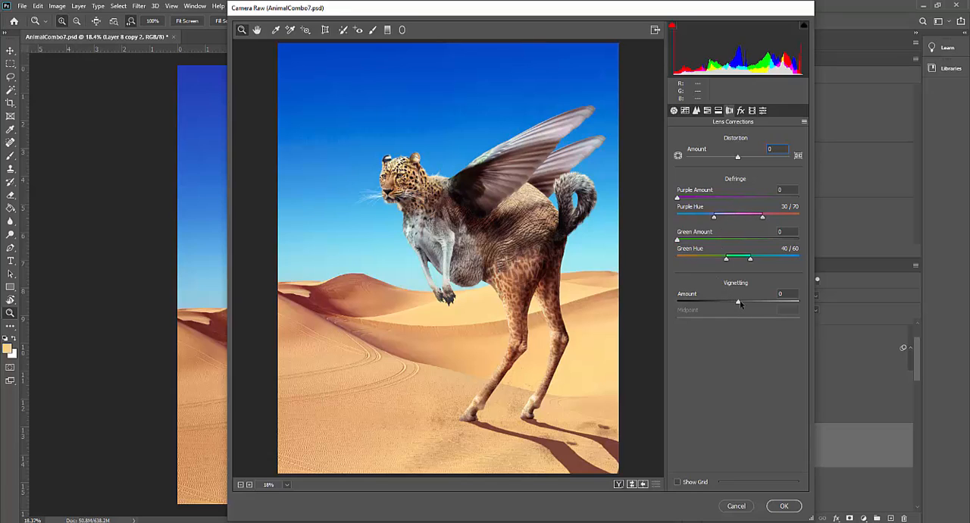
mouse_move(740, 304)
left_mouse_down()
mouse_move(685, 304)
mouse_move(726, 304)
left_mouse_up()
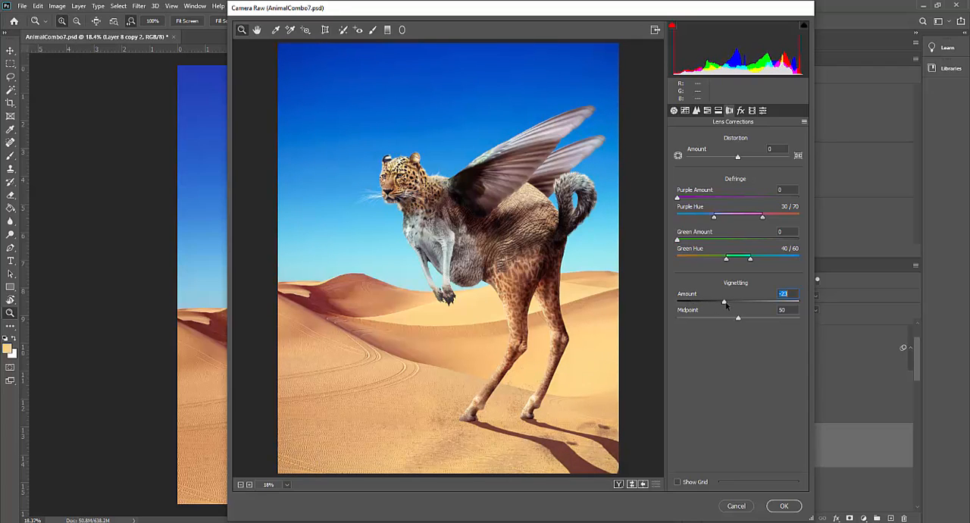
Add a very slight amount of grain in the Effects settings.
left_click(740, 110)
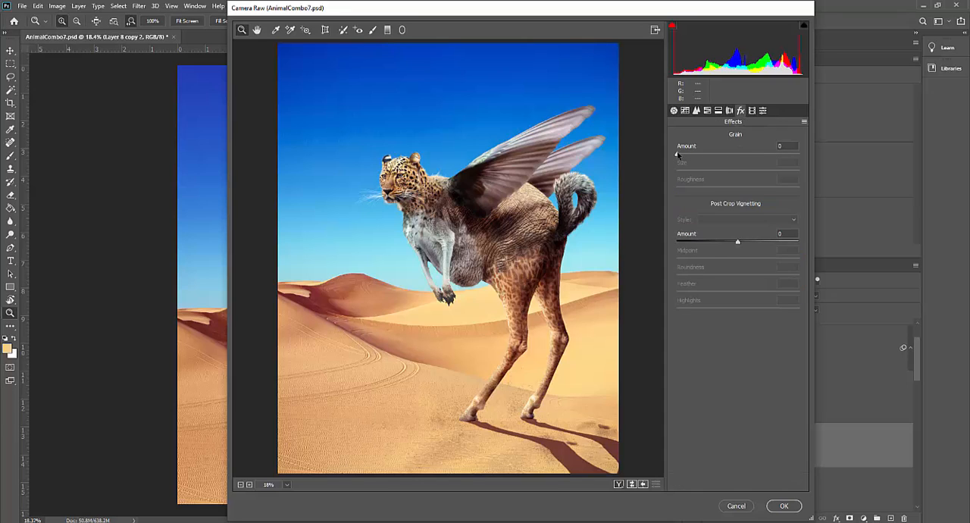
left_click_drag(678, 155, 681, 156)
left_click_drag(683, 155, 679, 158)
Set the calibration to Shadows Tint +3, Red Primary Hue +13, Green Primary Hue -3 and Blue Primary Hue -24.
left_click(755, 113)
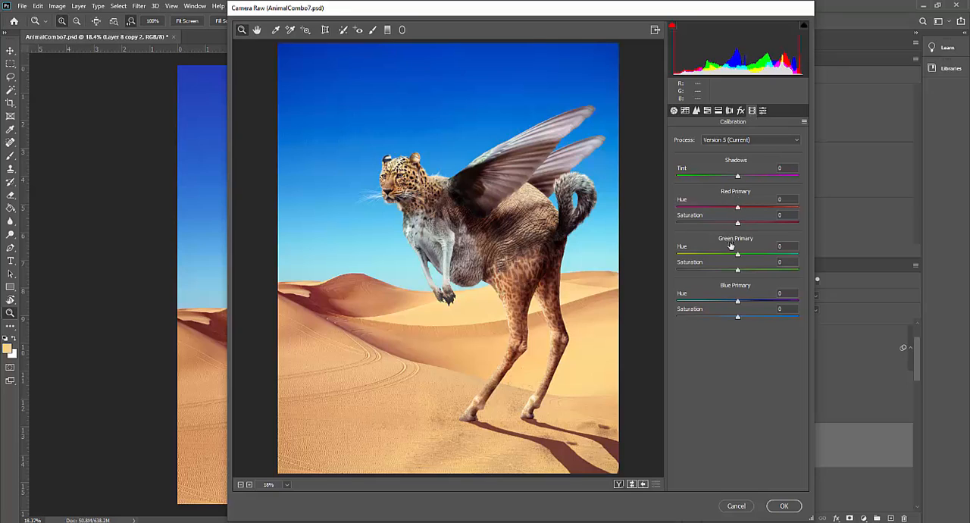
mouse_move(738, 209)
left_mouse_down()
mouse_move(727, 209)
mouse_move(746, 210)
left_mouse_up()
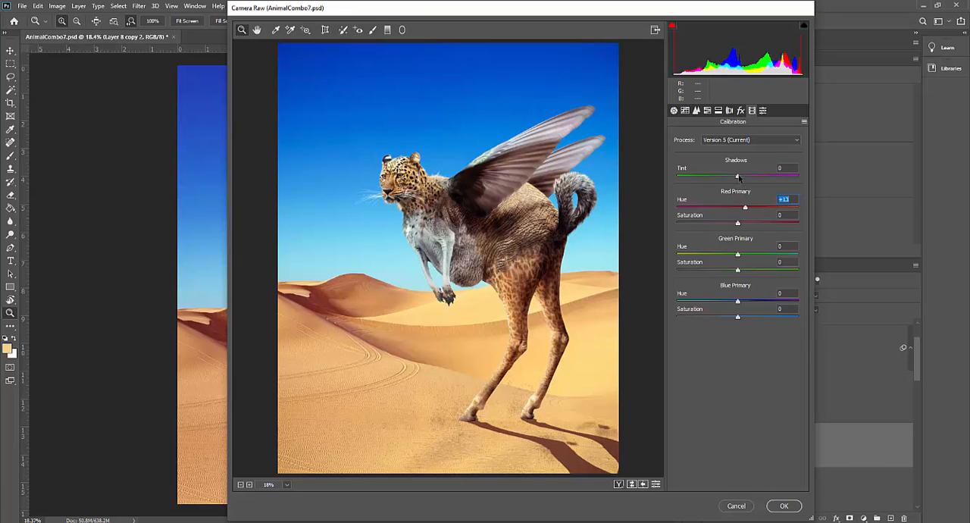
left_click_drag(739, 177, 739, 179)
left_click_drag(738, 256, 736, 256)
left_click_drag(738, 301, 723, 301)
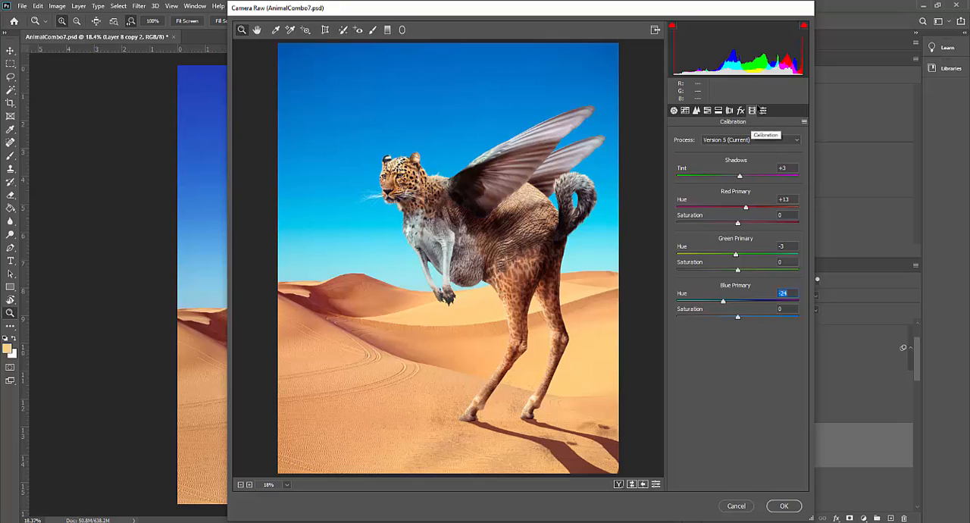
Preview the Creative presets without choosing one and apply the Camera Raw adjustments to the layer.
left_click(762, 110)
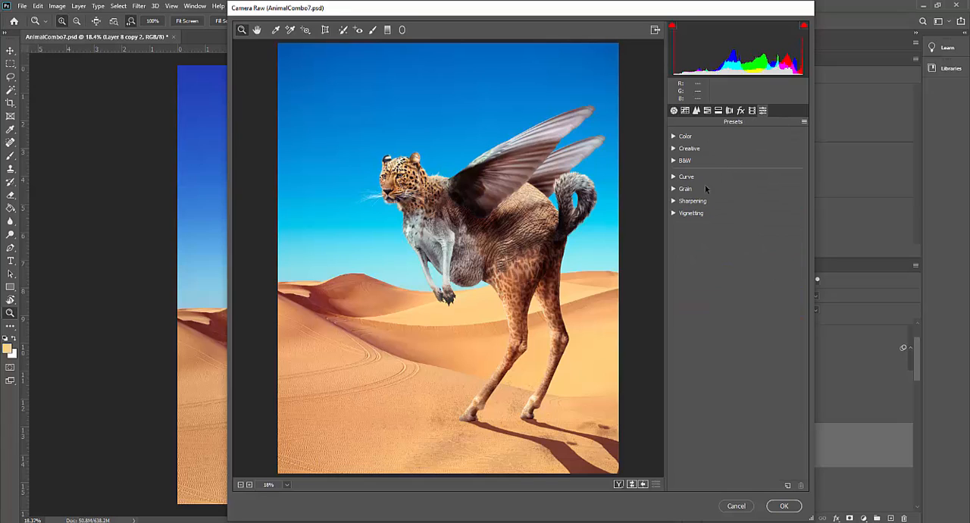
left_click(675, 149)
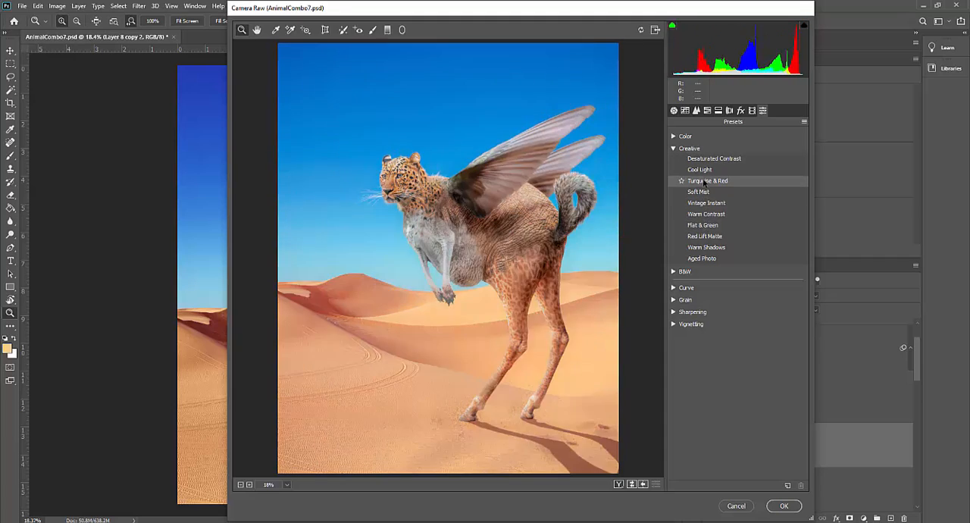
left_click(674, 149)
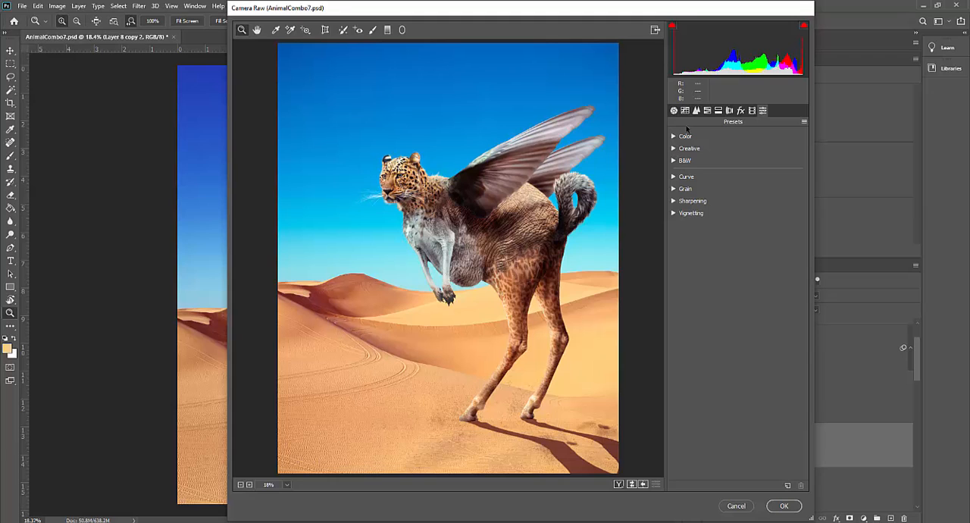
left_click(783, 506)
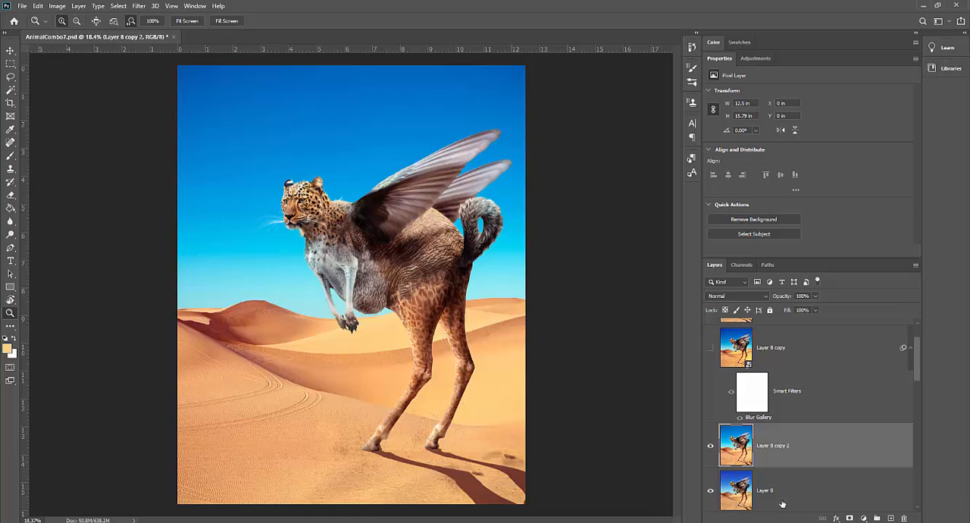
Compare the image with and without the color-graded Layer 8 copy 2.
left_click(711, 446)
left_click(711, 445)
left_click(711, 446)
left_click(711, 446)
Convert Layer 8 copy 2 to a Smart Object.
scroll(818, 465, "down", 1)
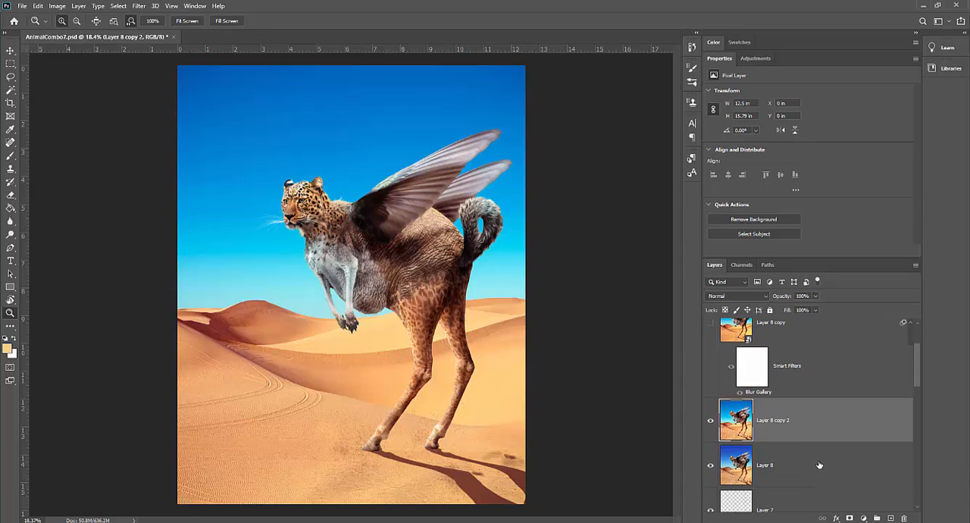
right_click(807, 421)
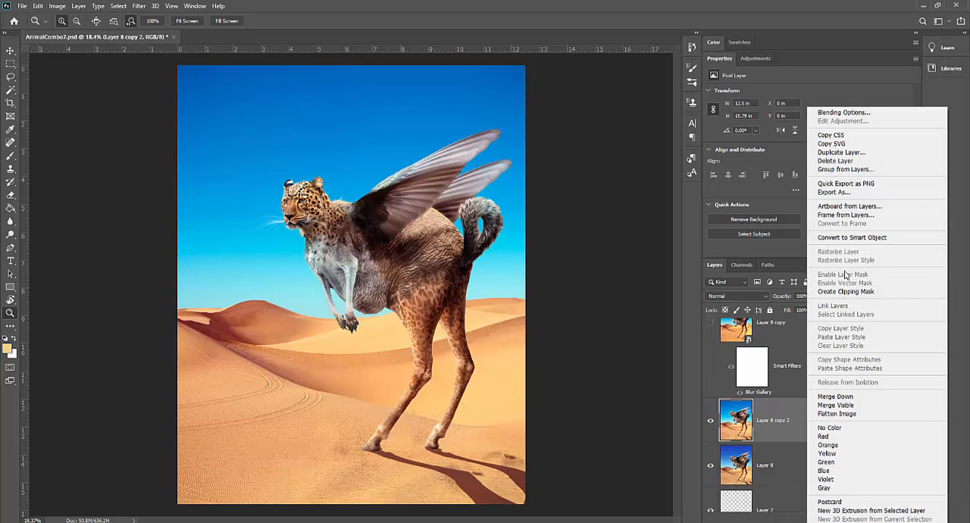
left_click(849, 240)
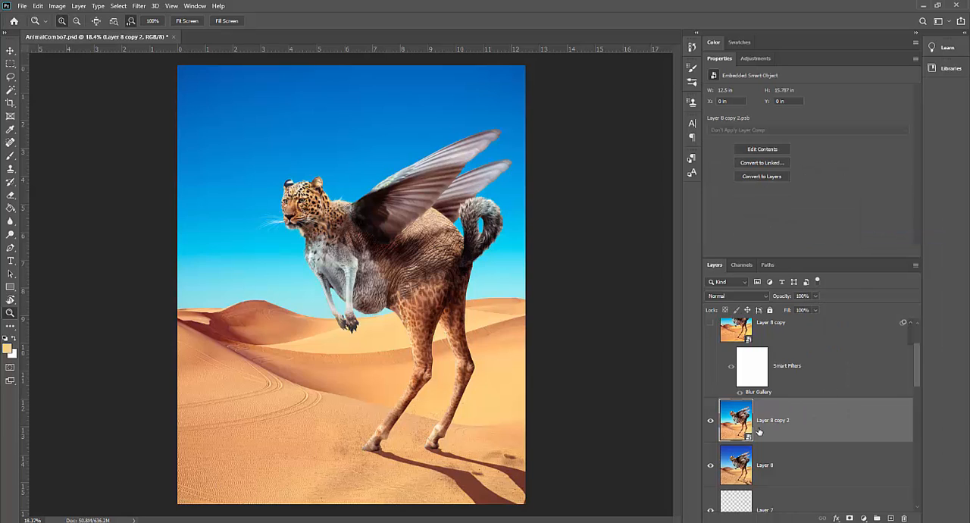
Start an Iris Blur on the layer, center it on the leopard's face and set the blur to 67 px.
left_click(139, 6)
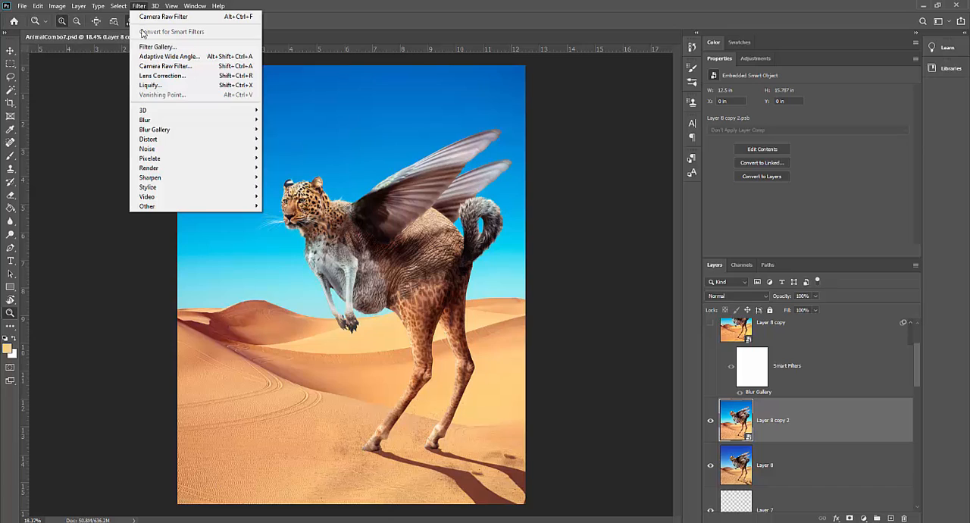
mouse_move(156, 121)
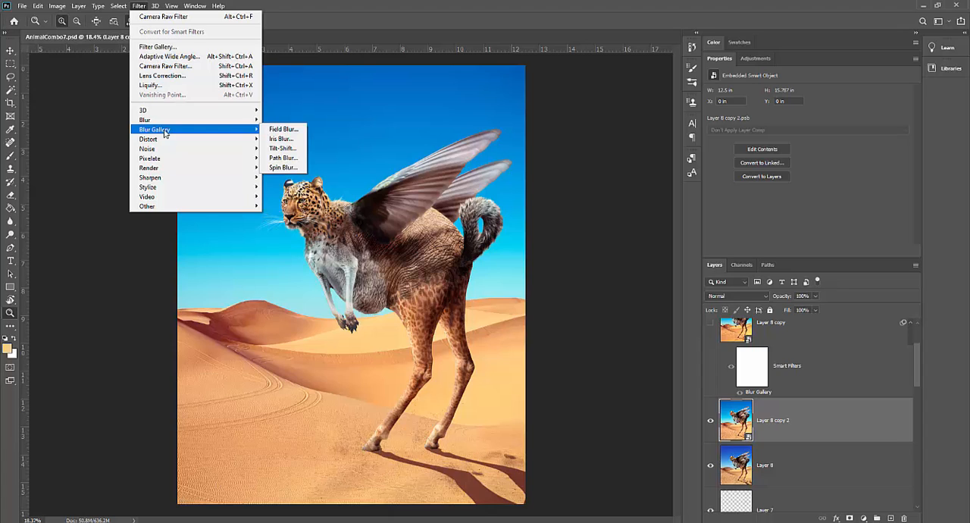
left_click(273, 141)
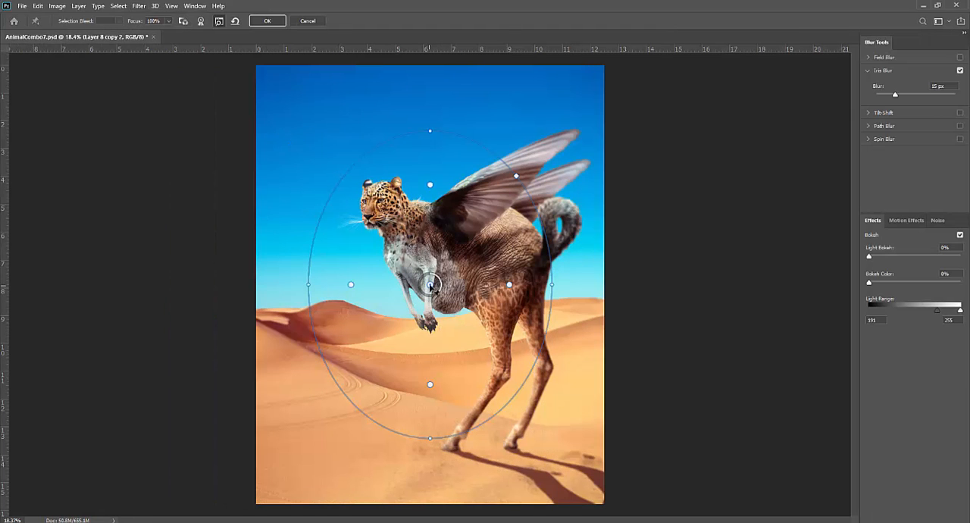
left_click_drag(430, 285, 375, 207)
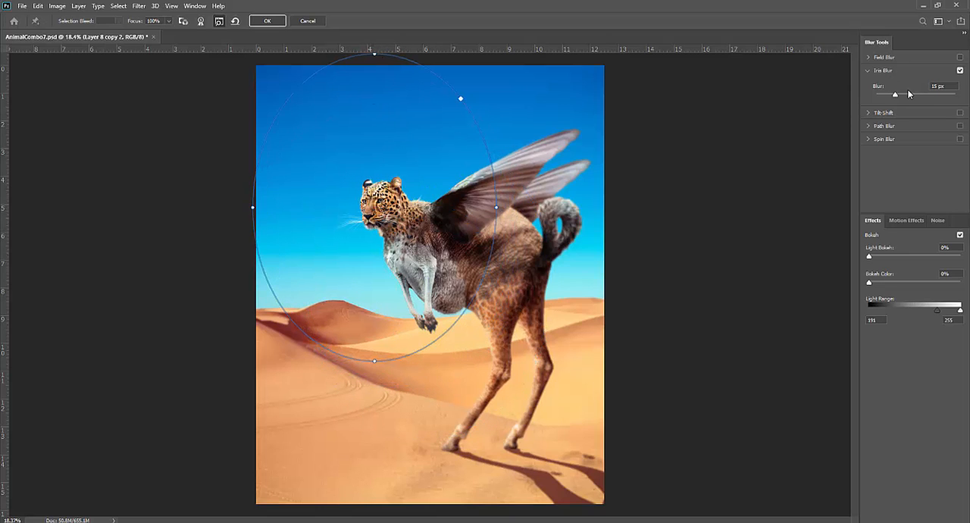
left_click_drag(895, 95, 913, 97)
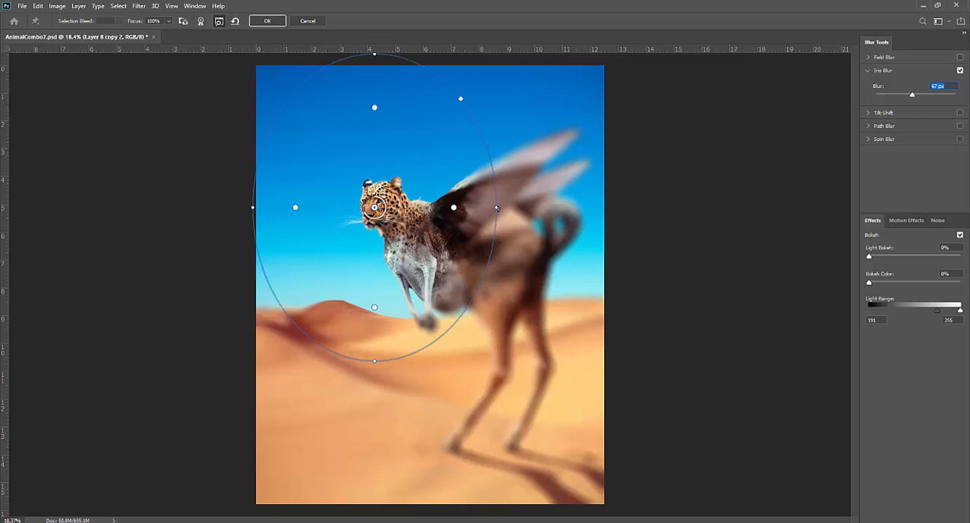
Enlarge and rotate the iris ellipse around the creature's body and tail, and extend the sharp area toward its hindquarters.
left_click_drag(497, 208, 560, 213)
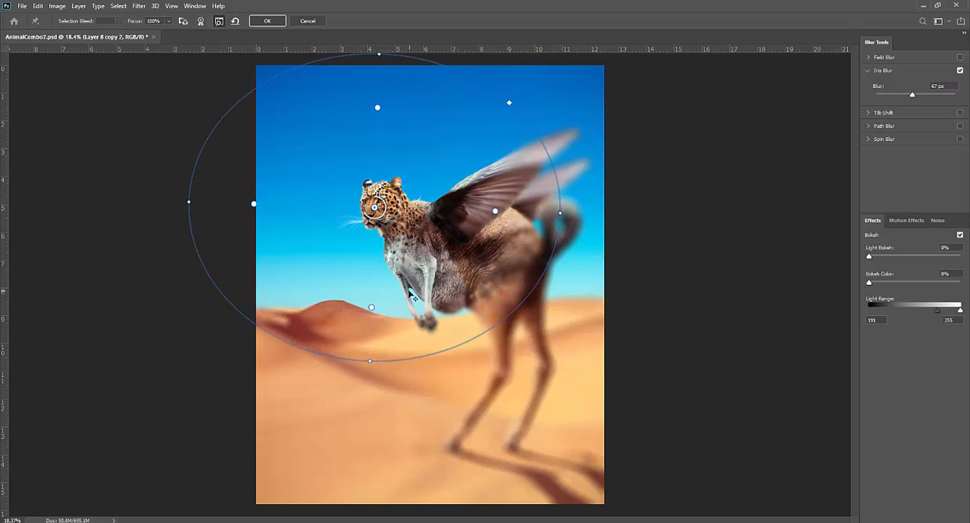
left_click_drag(369, 361, 367, 438)
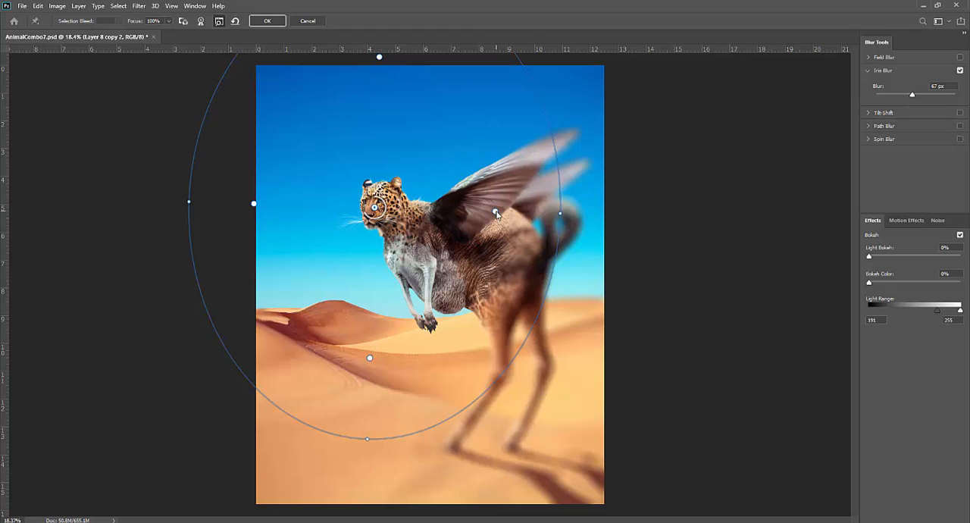
mouse_move(495, 213)
left_mouse_down()
mouse_move(451, 213)
mouse_move(482, 213)
left_mouse_up()
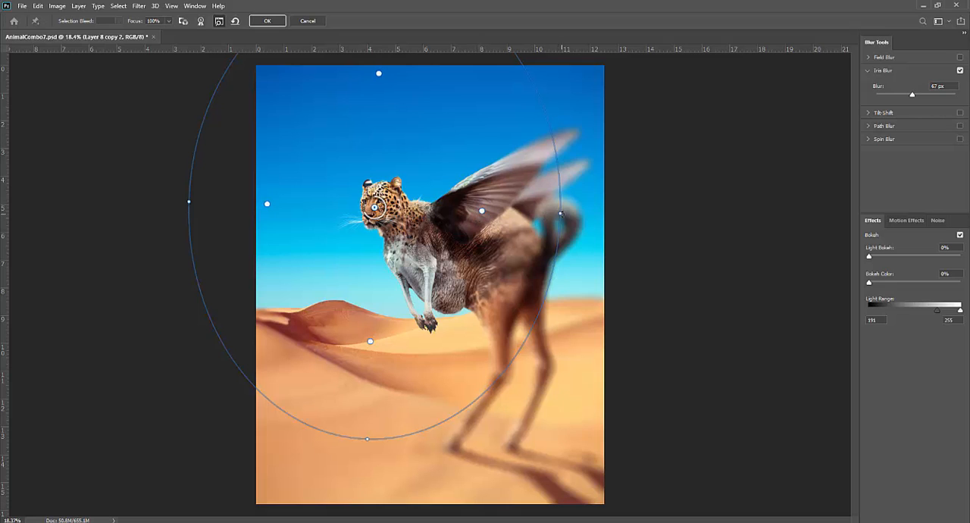
left_click_drag(561, 214, 607, 290)
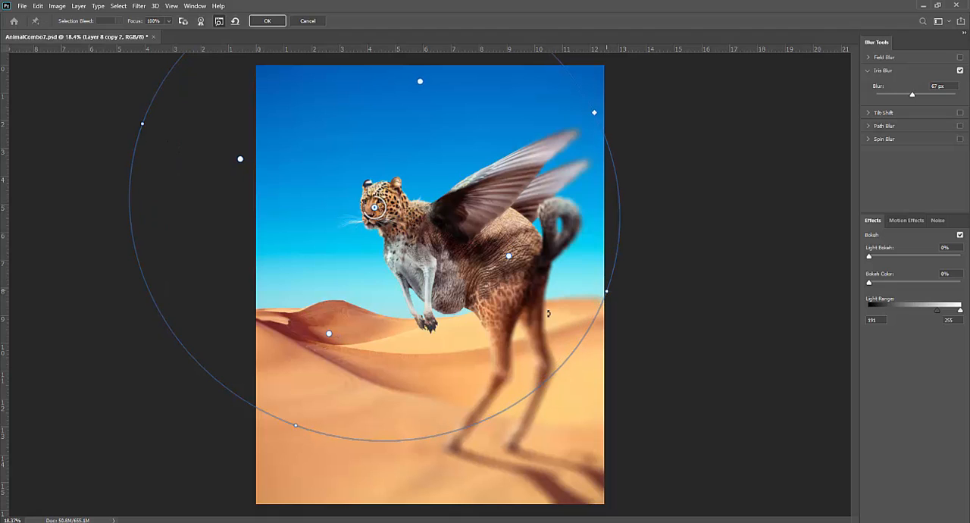
left_click_drag(295, 425, 288, 478)
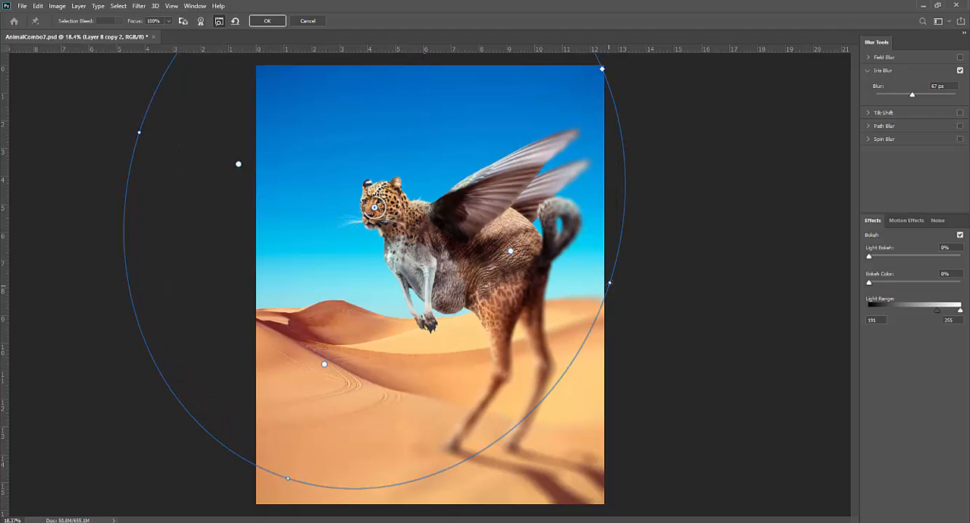
left_click_drag(610, 282, 636, 307)
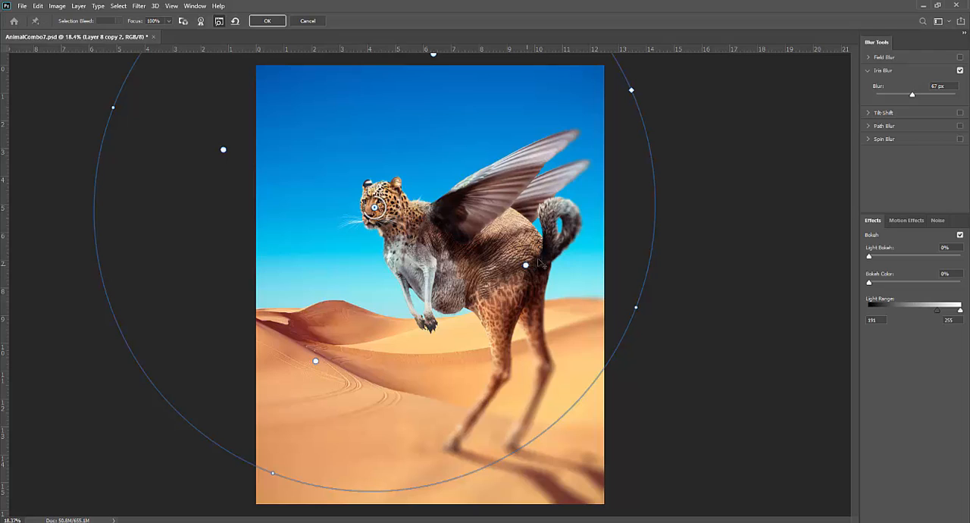
left_click_drag(527, 266, 537, 274)
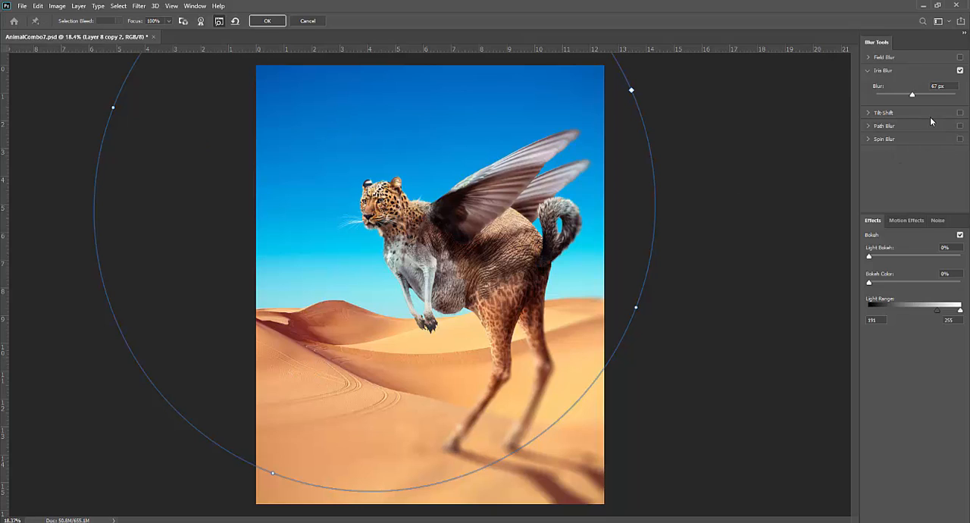
Set the Iris Blur amount to 22 px.
left_click_drag(914, 94, 906, 99)
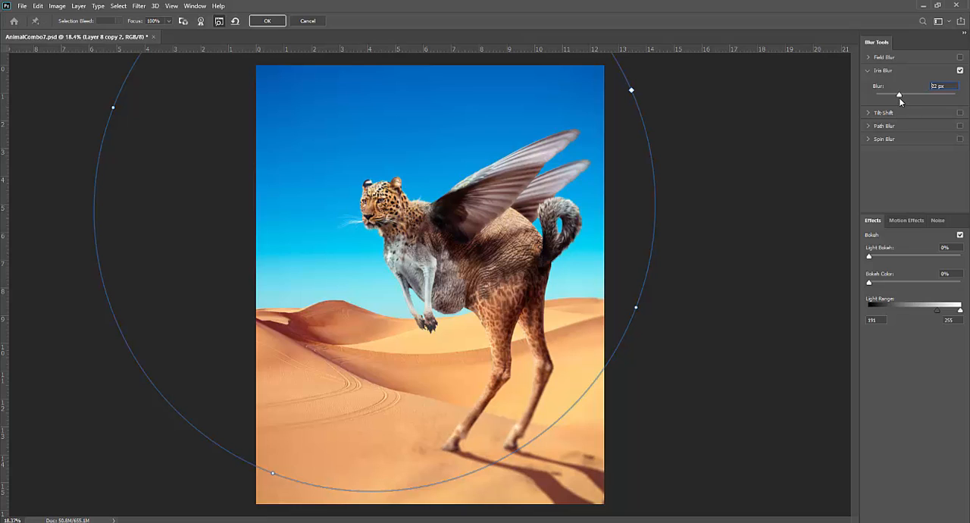
left_click(899, 97)
left_click(901, 222)
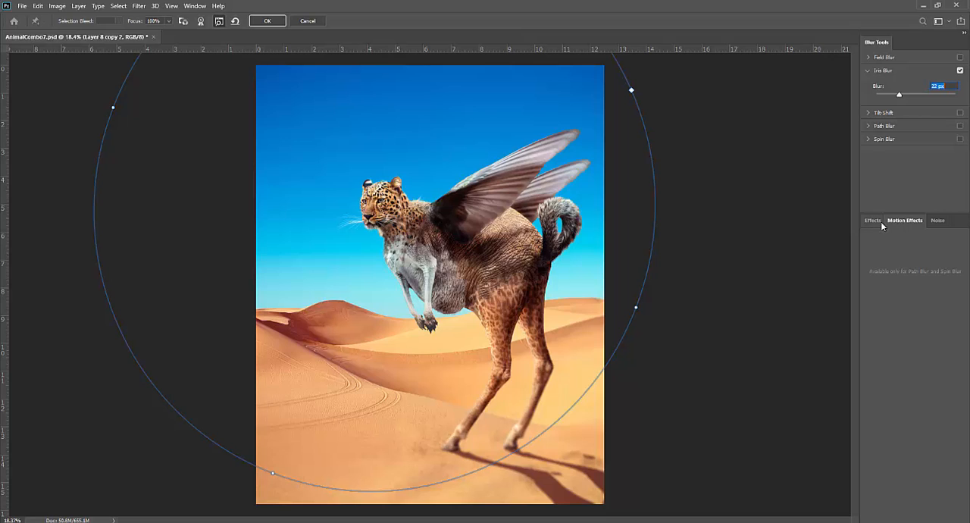
left_click(877, 221)
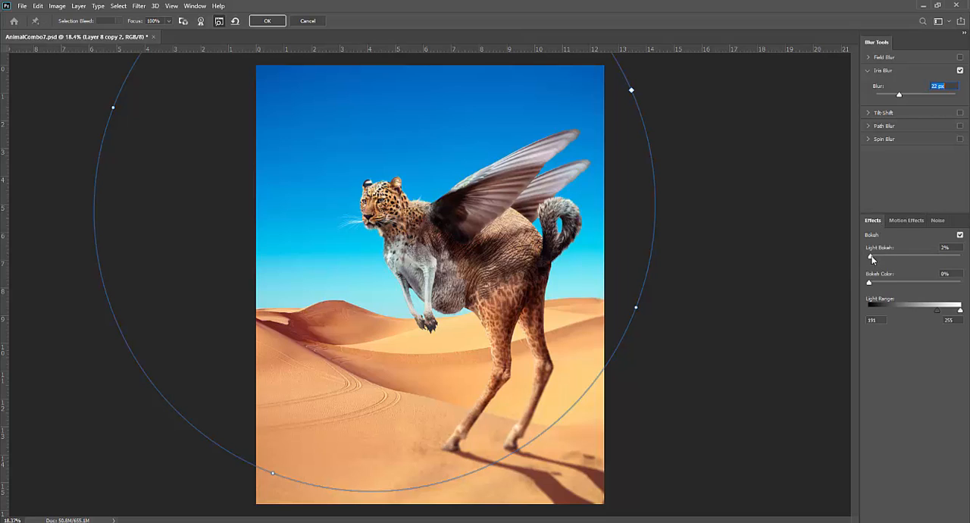
Set Light Bokeh to 19% and Bokeh Color to 13%, and apply the Iris Blur.
left_click_drag(876, 258, 888, 259)
left_click_drag(871, 282, 877, 282)
left_click_drag(880, 283, 881, 283)
left_click(276, 22)
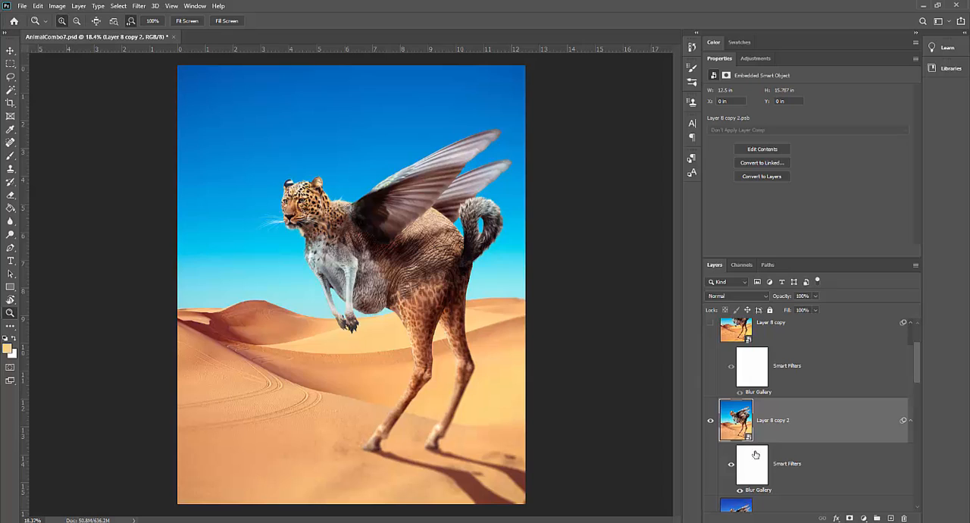
Compare the image with and without the Blur Gallery filter, and against the earlier graded version on Layer 8 copy.
left_click(740, 492)
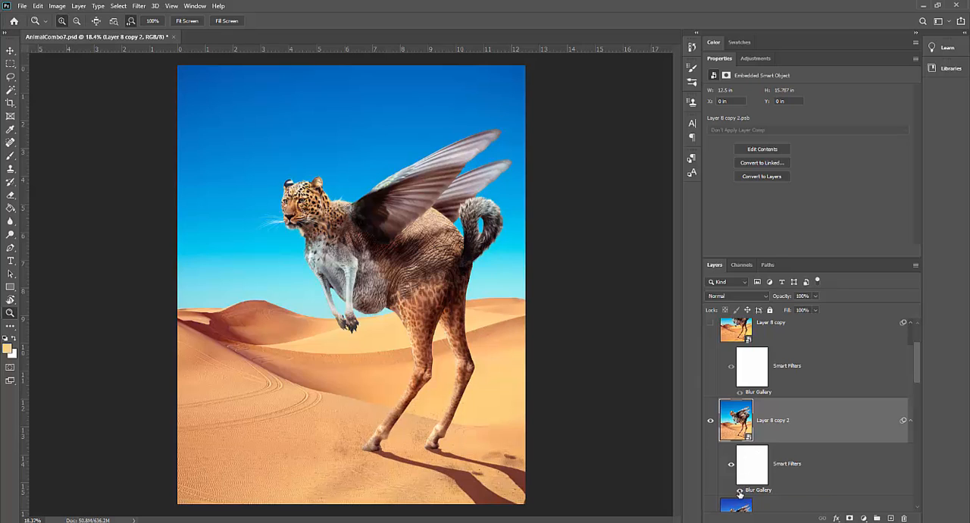
left_click(740, 491)
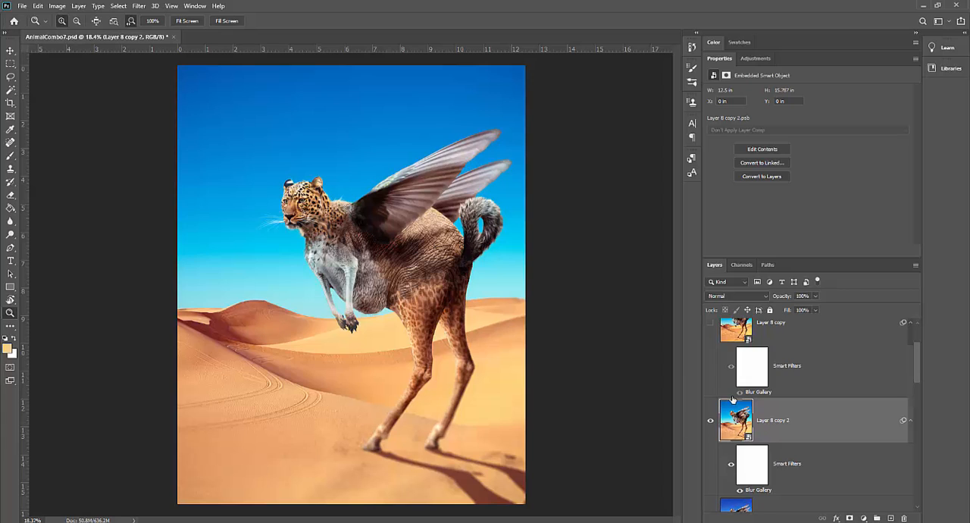
scroll(732, 400, "up", 1)
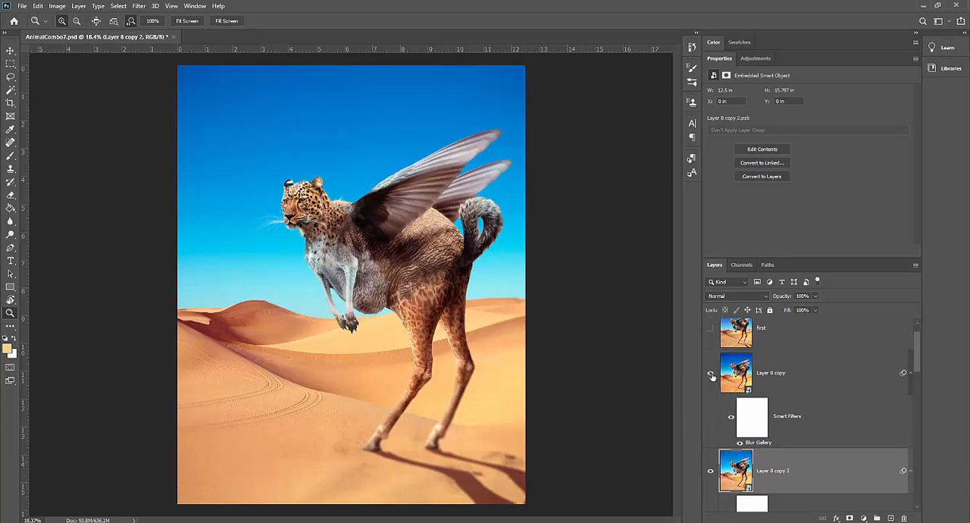
left_click(711, 373)
left_click(711, 374)
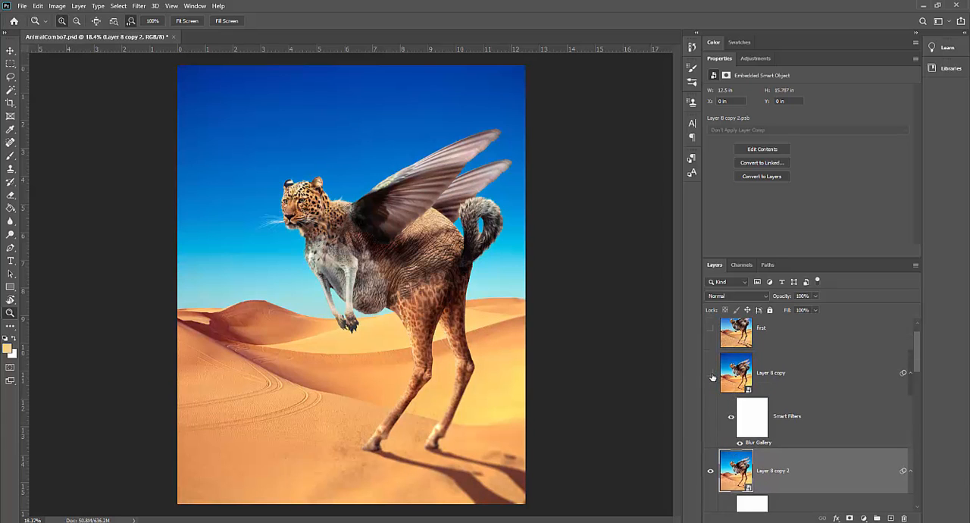
left_click(711, 374)
left_click(711, 374)
left_click(711, 374)
left_click(713, 377)
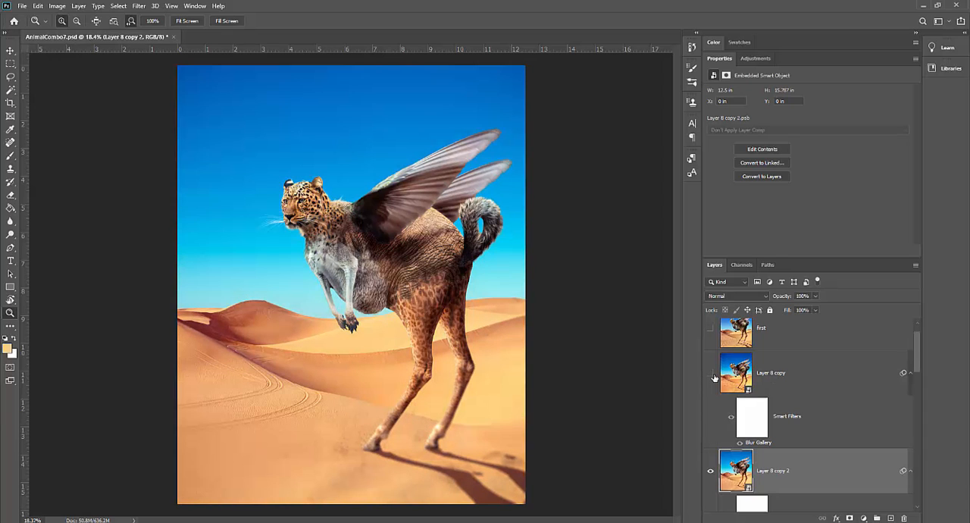
left_click(137, 7)
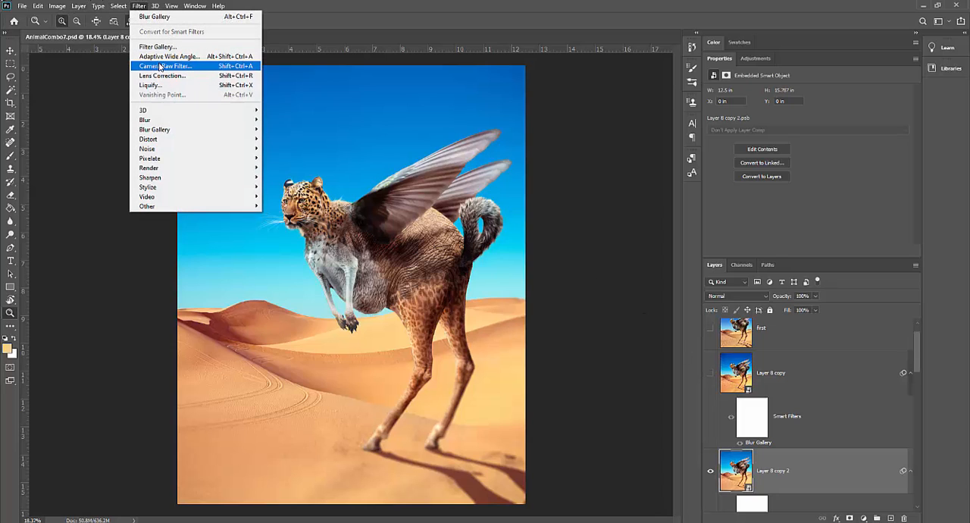
left_click(356, 23)
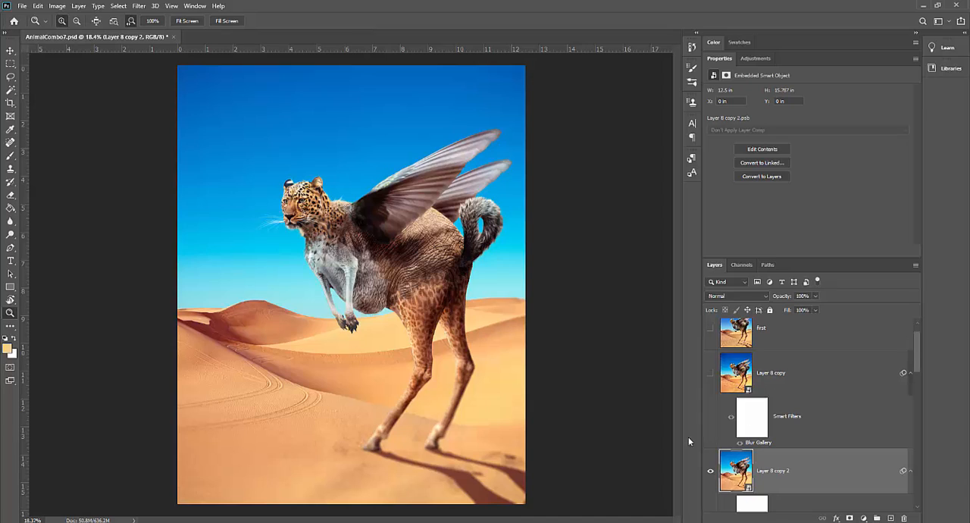